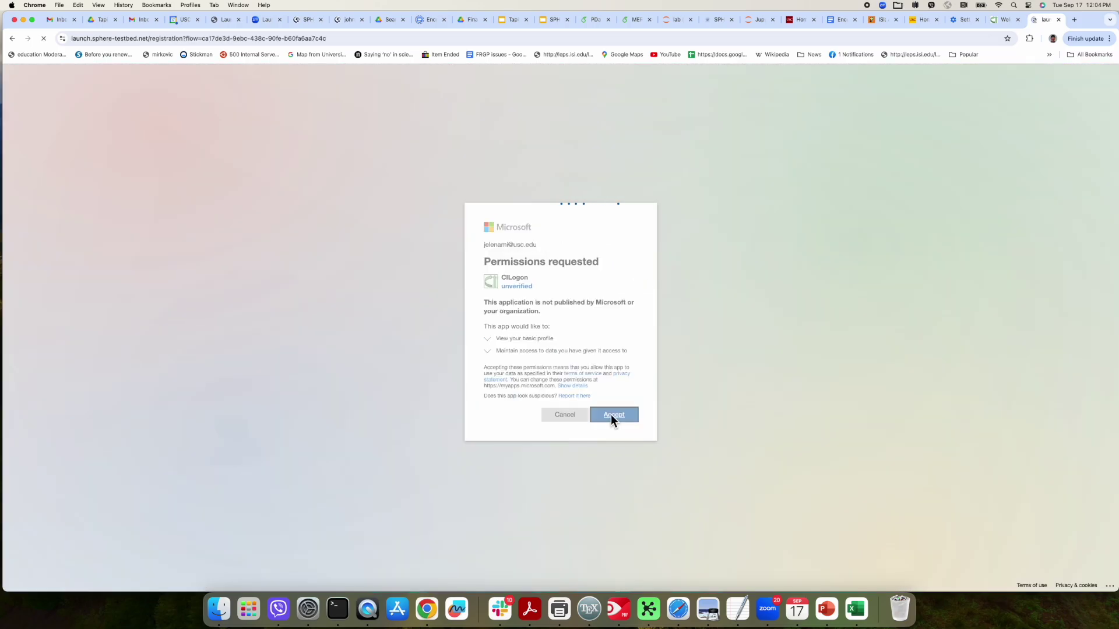
Step: Accept the CILogon permission request and enter a username for the new identity account
click(611, 414)
click(377, 355)
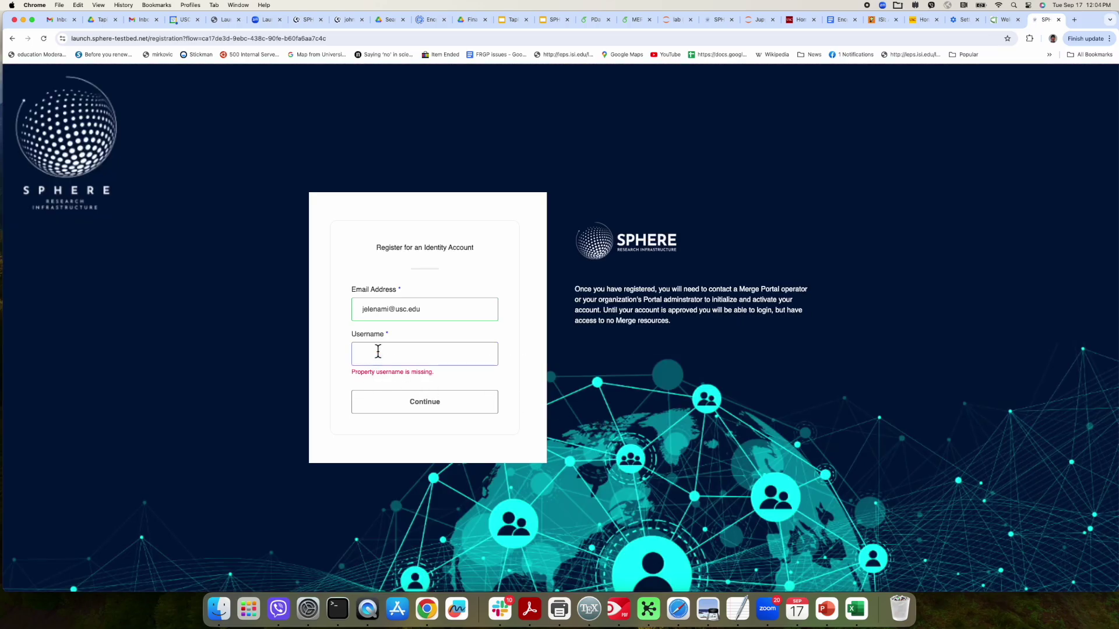
text(jelena)
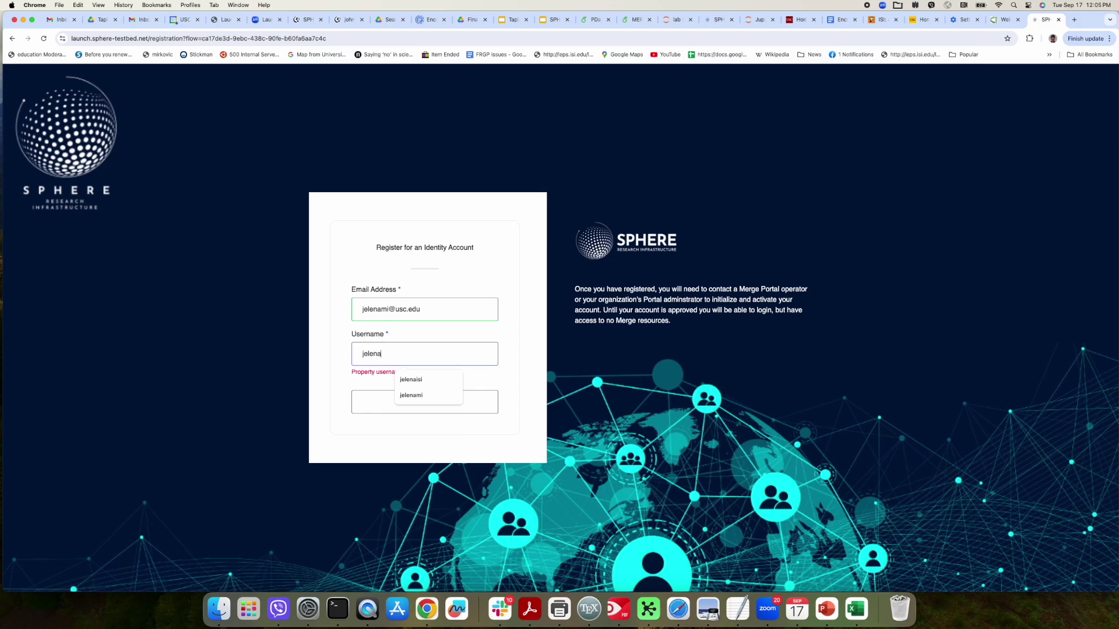
text(tapi)
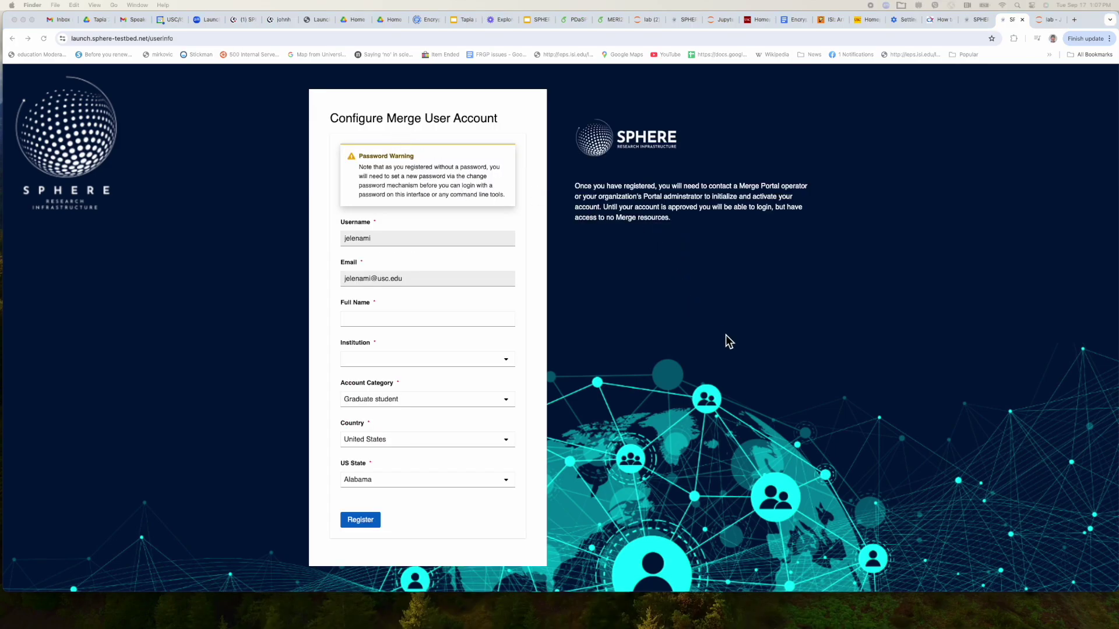
Step: Register the Merge user account with the full name, institution Other (ISI), category Professor, country United States and state California
click(358, 318)
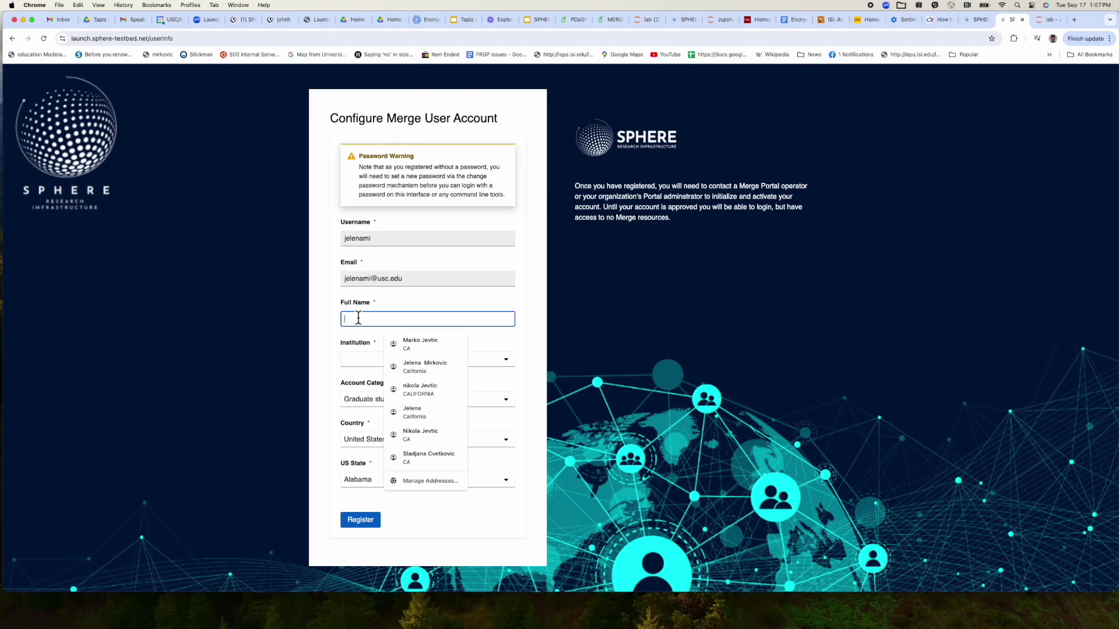
click(319, 318)
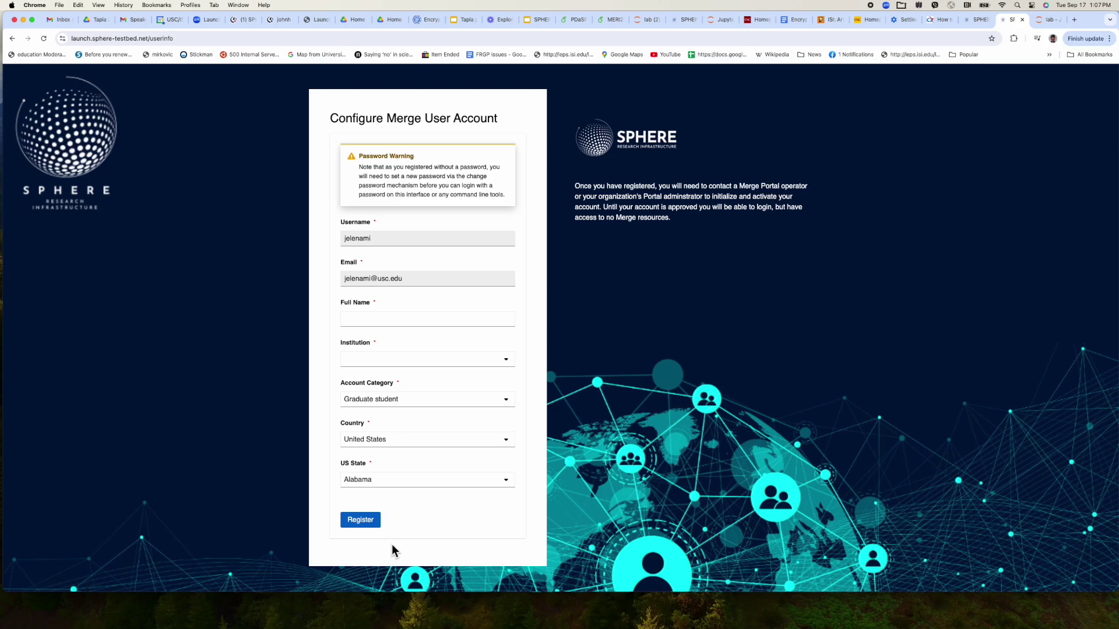
click(385, 318)
text(Jelena Mirkovic)
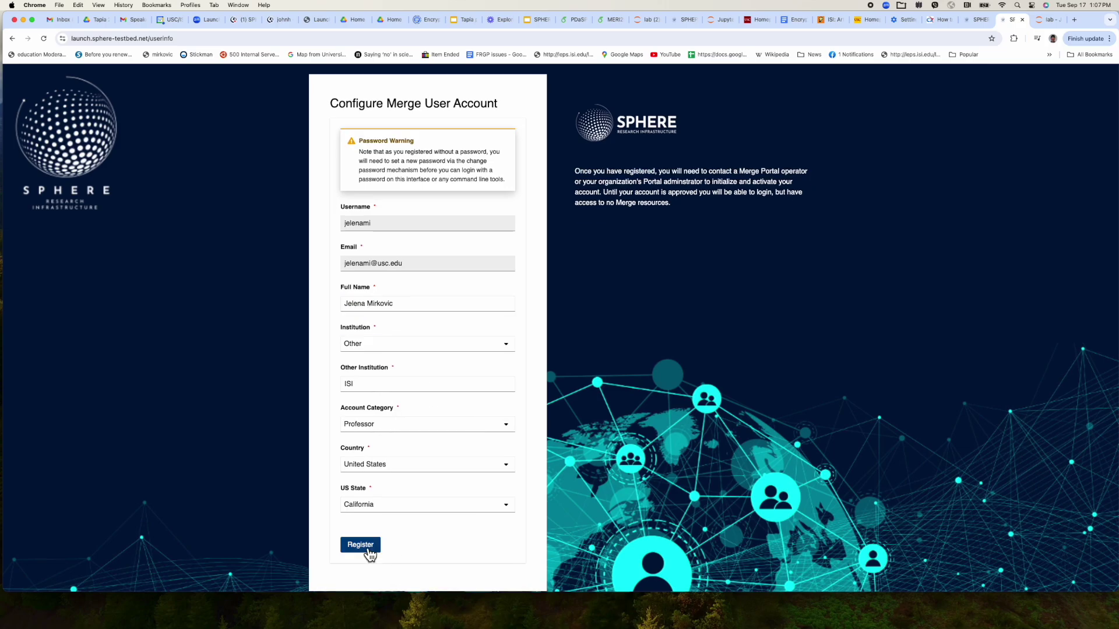
click(360, 545)
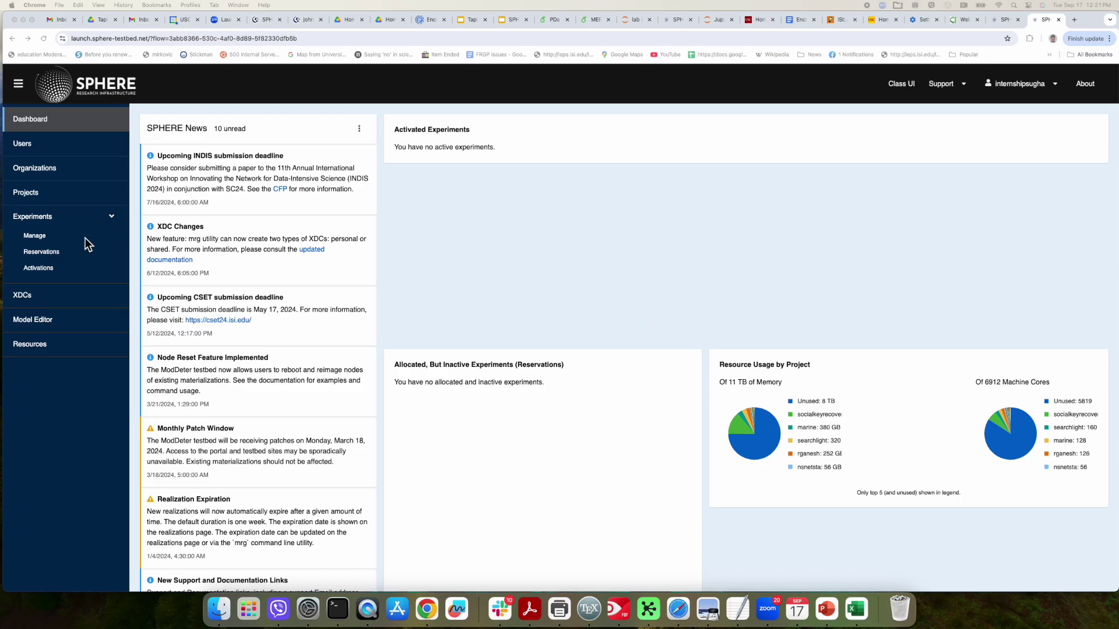
Step: Create a new experiment named demo with the description "demo for Tapia"
click(39, 242)
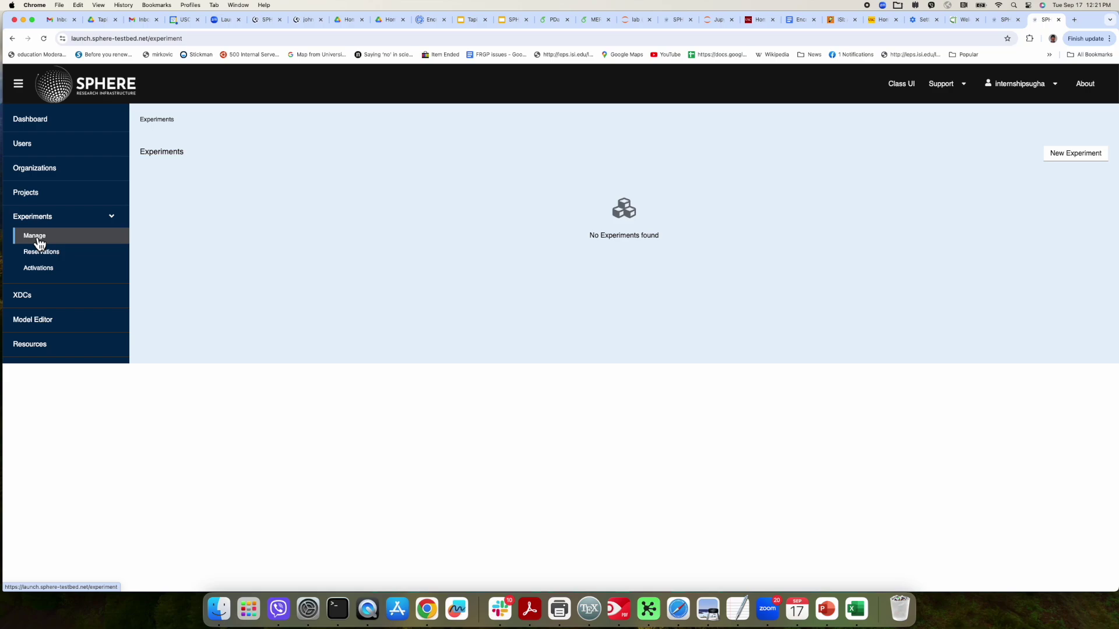
click(1059, 153)
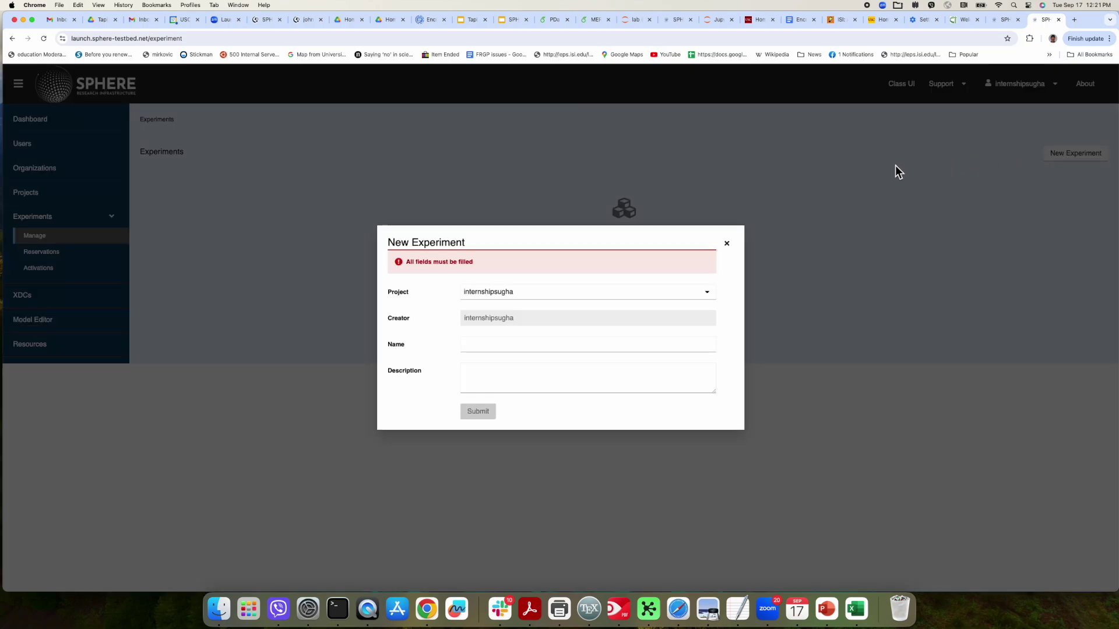
click(473, 345)
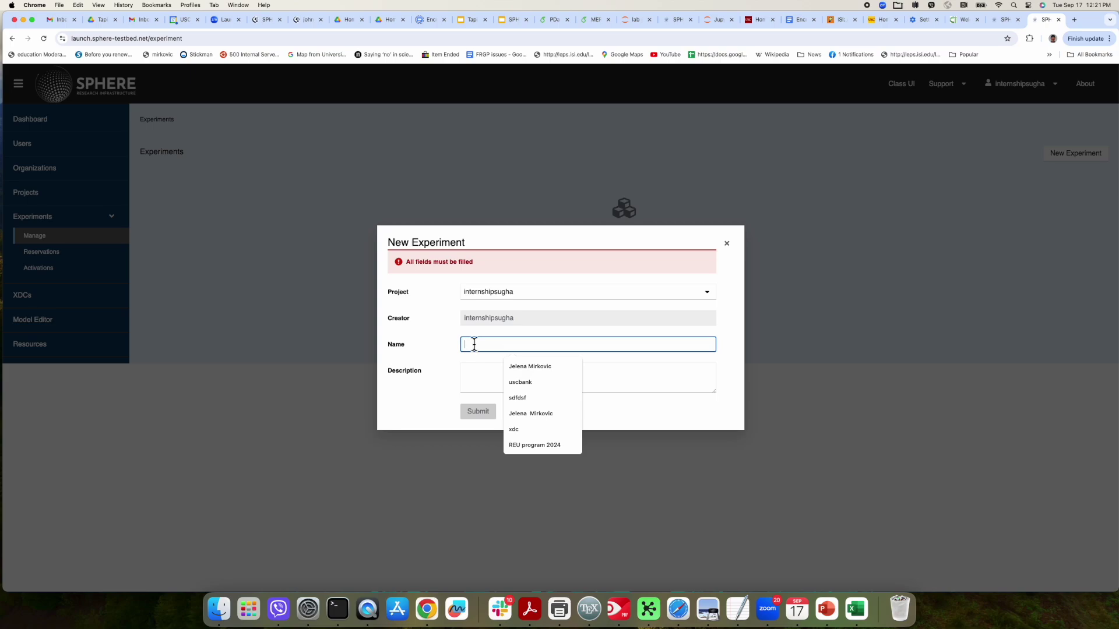
text(demo)
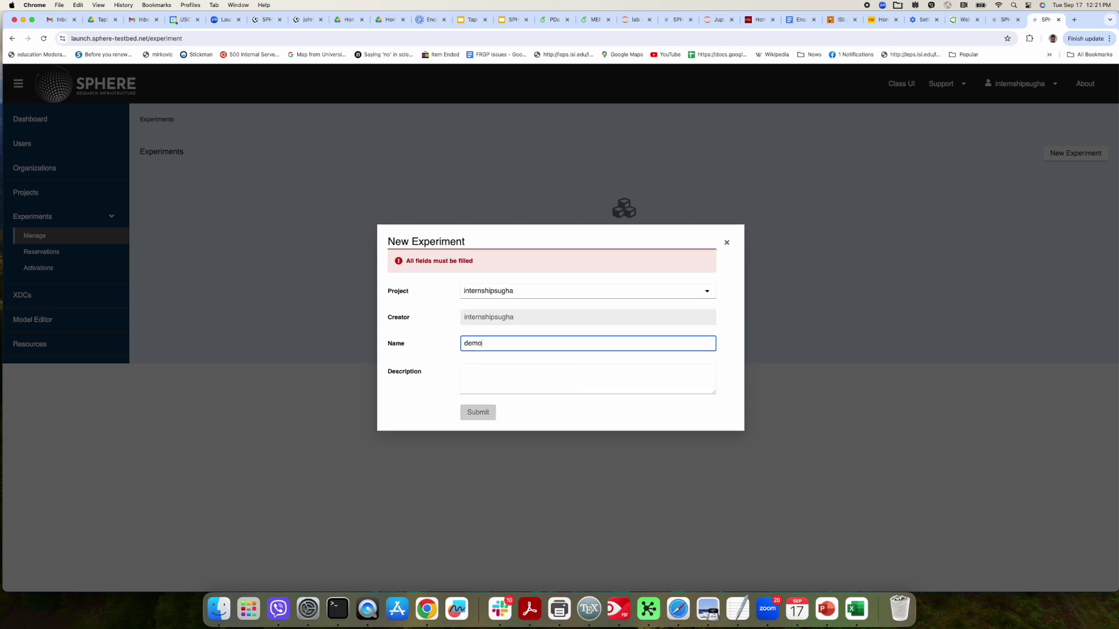
key(Tab)
text(demo f)
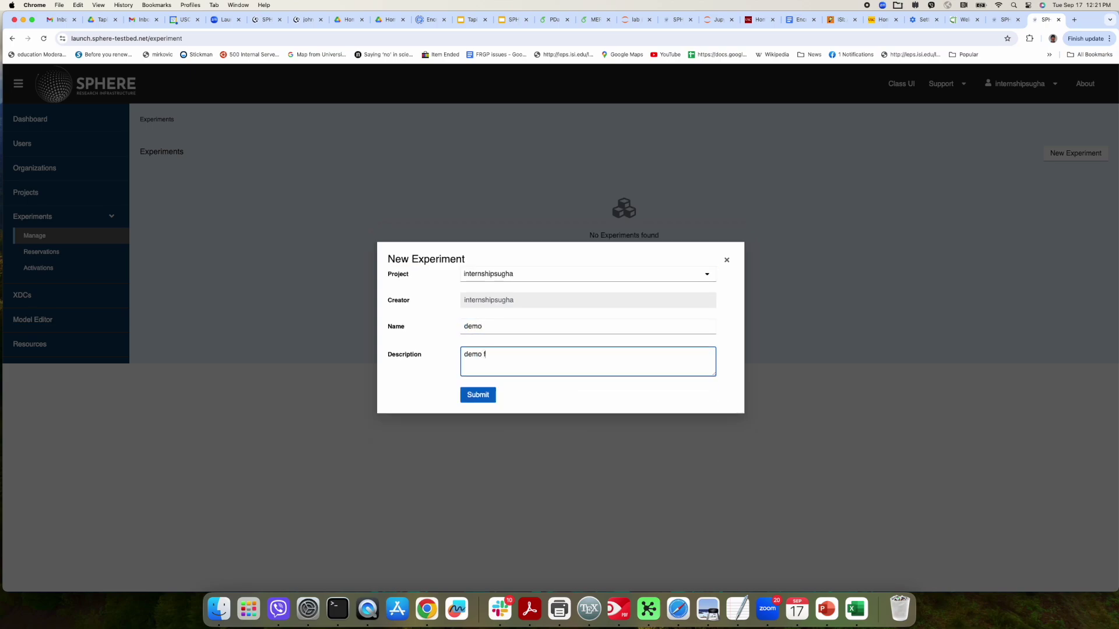
text(or Tapia)
click(477, 395)
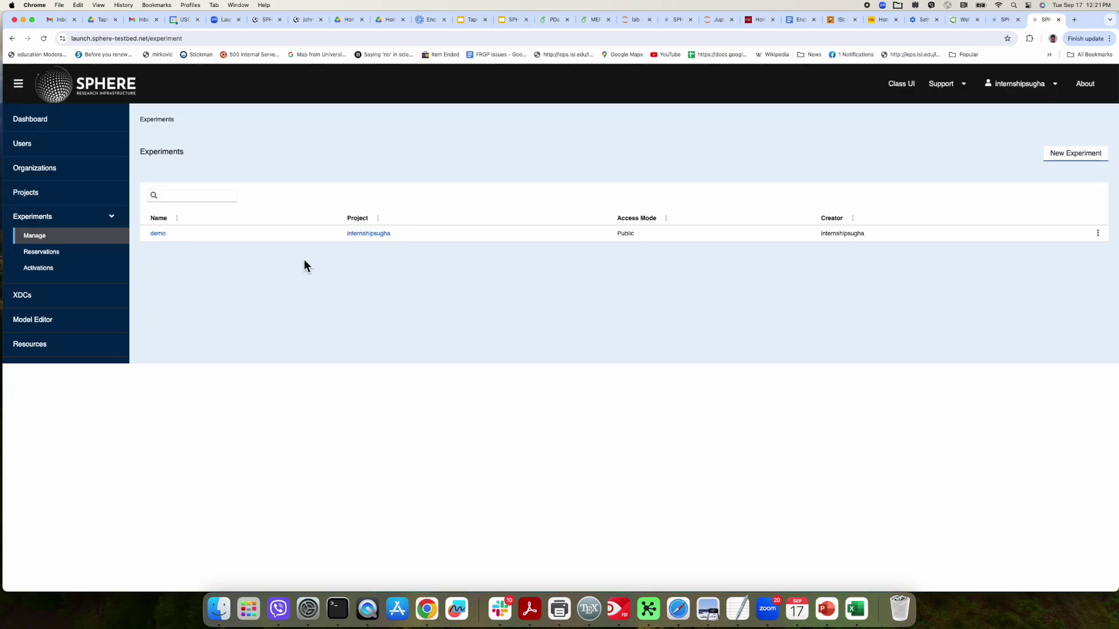
Step: Open the model editor, and copy the three-node model code from the documentation's Hello World (Web Interface) page
click(37, 319)
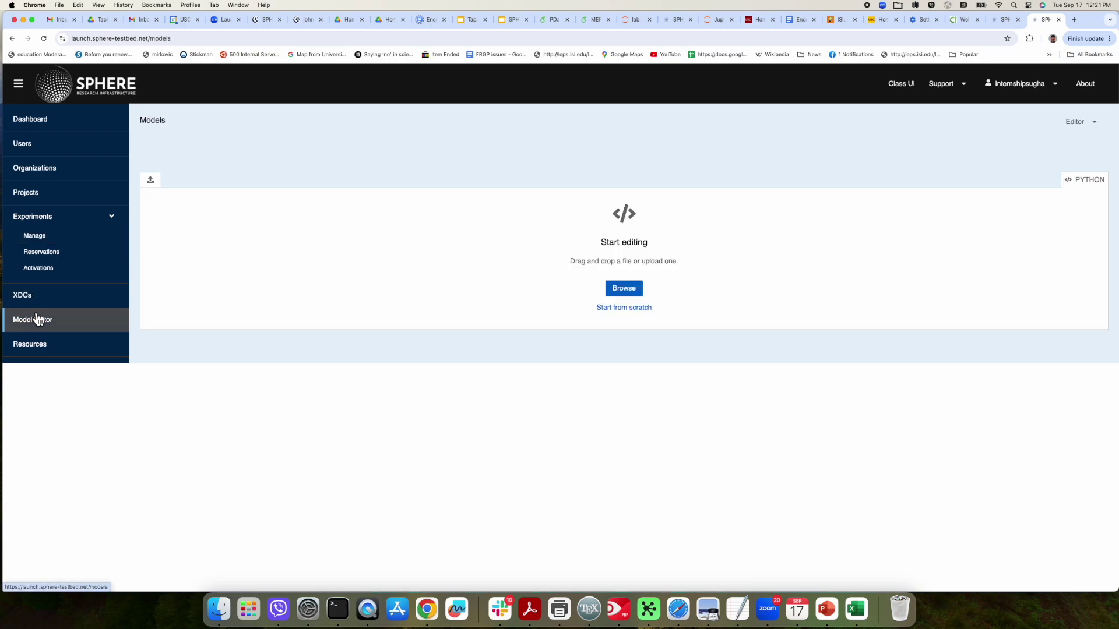
click(625, 308)
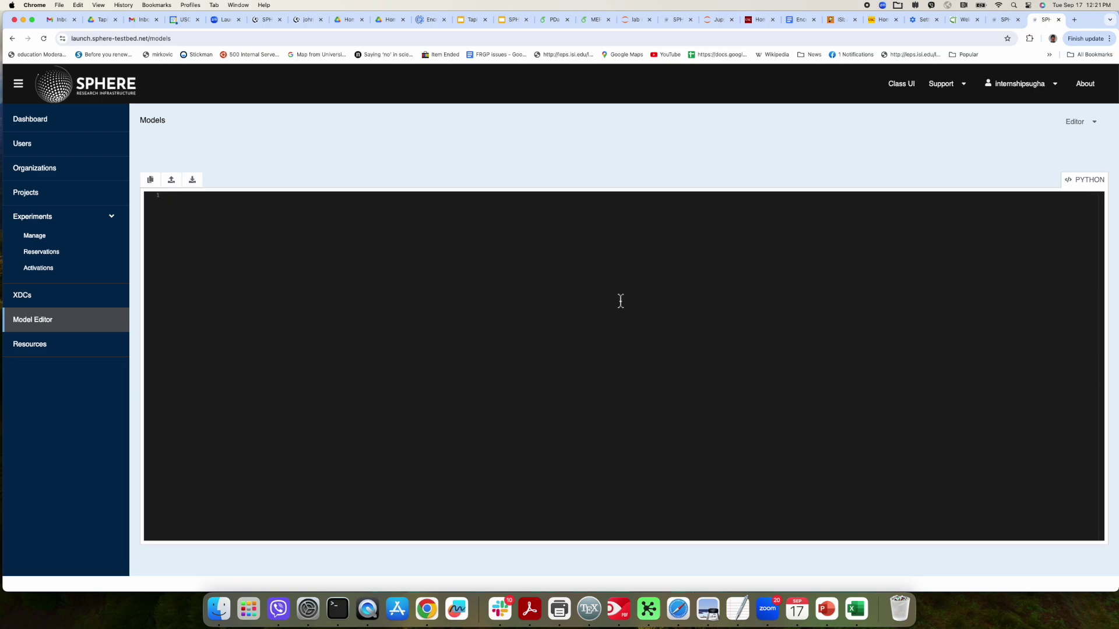
click(951, 88)
click(956, 121)
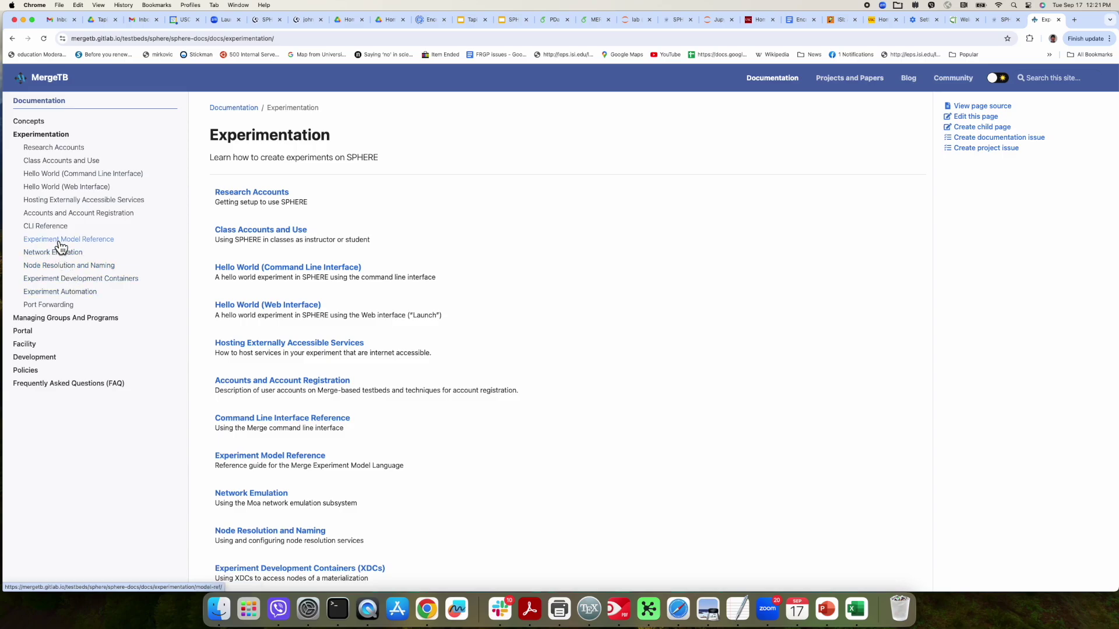
click(67, 186)
drag(217, 226, 317, 350)
key(super+c)
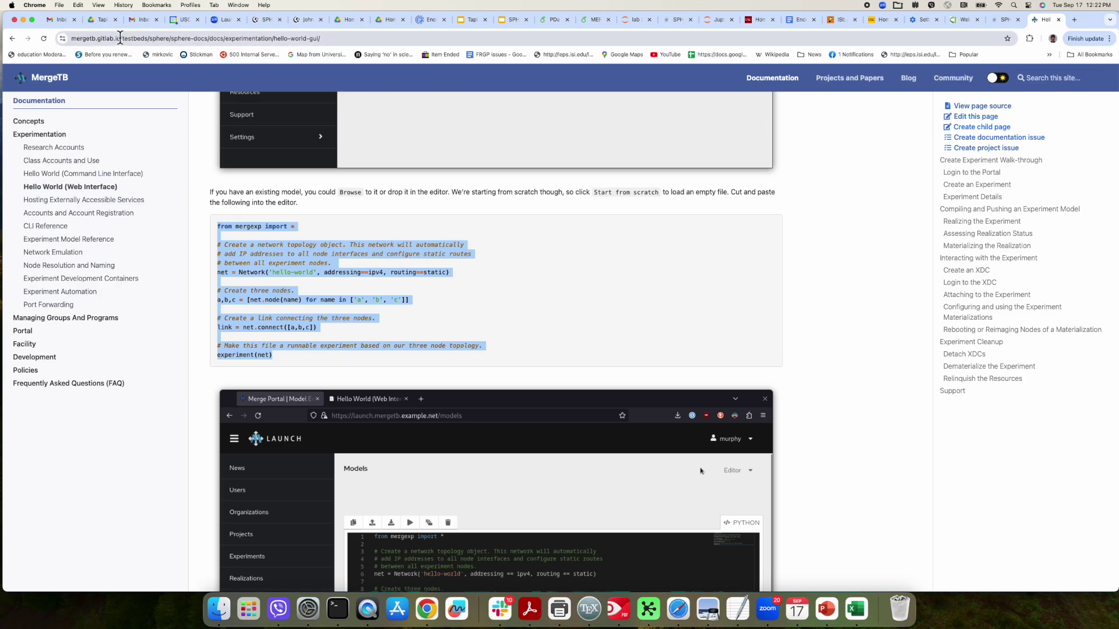
Step: Return to the model editor and paste the copied code into a model started from scratch
click(12, 39)
click(12, 39)
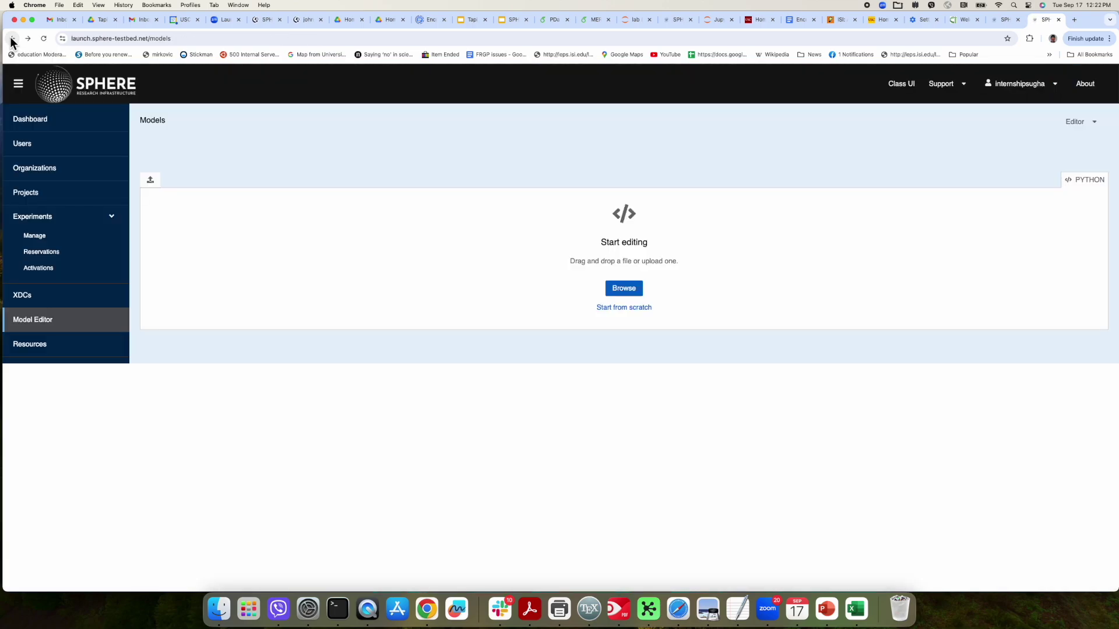
click(619, 308)
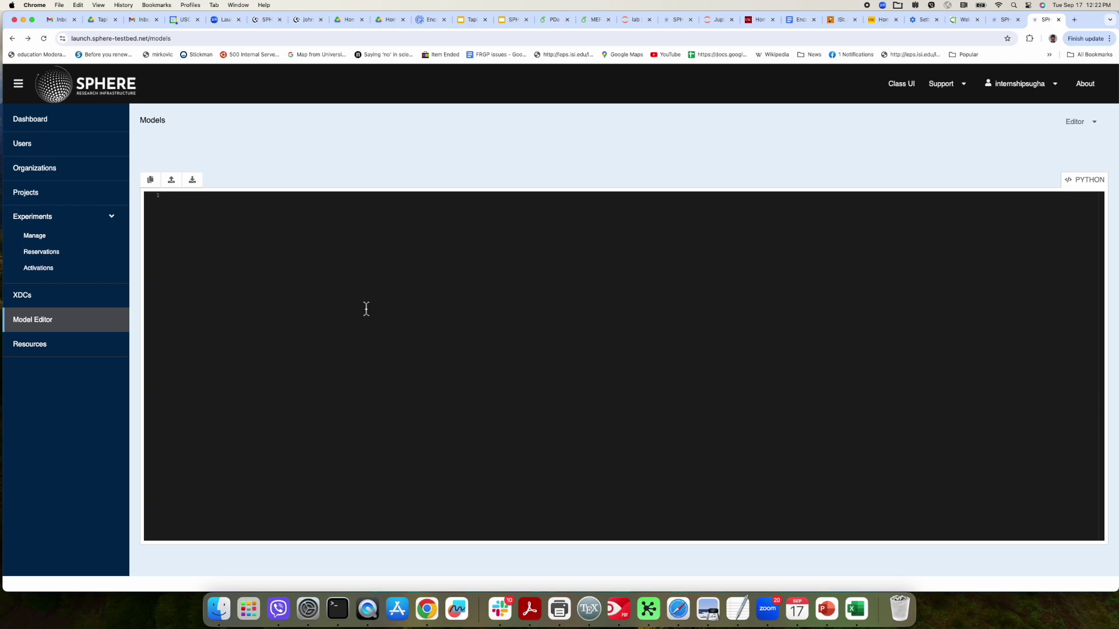
key(super+v)
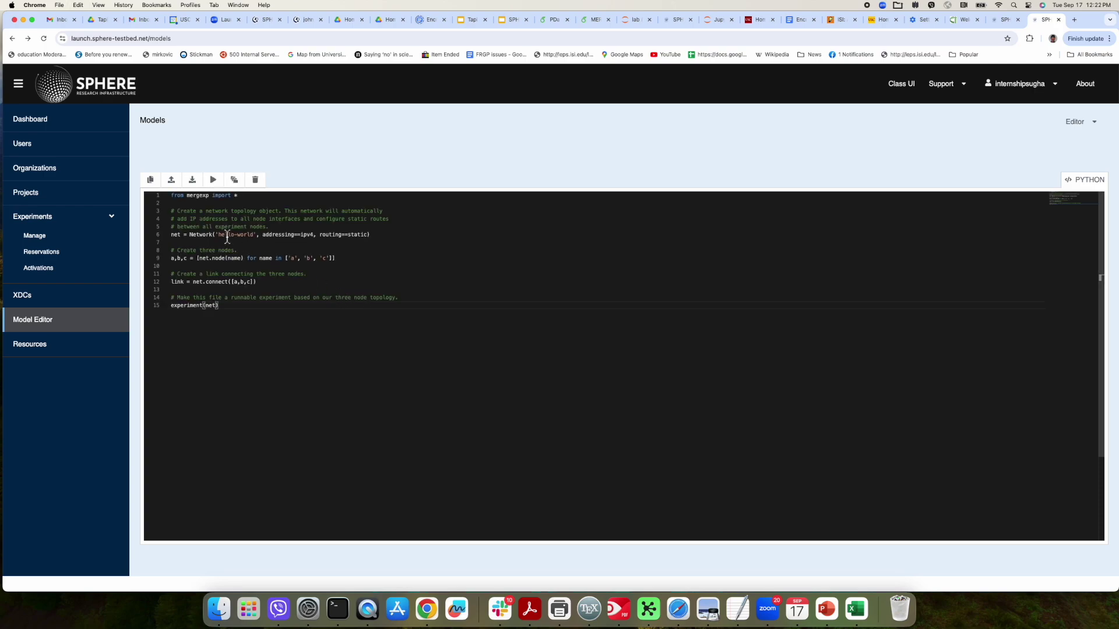
Step: Rename the model's nodes a, b and c in the name list to server, client and attacker
double_click(293, 259)
text(server)
double_click(324, 258)
text(client)
double_click(356, 258)
text(attacker)
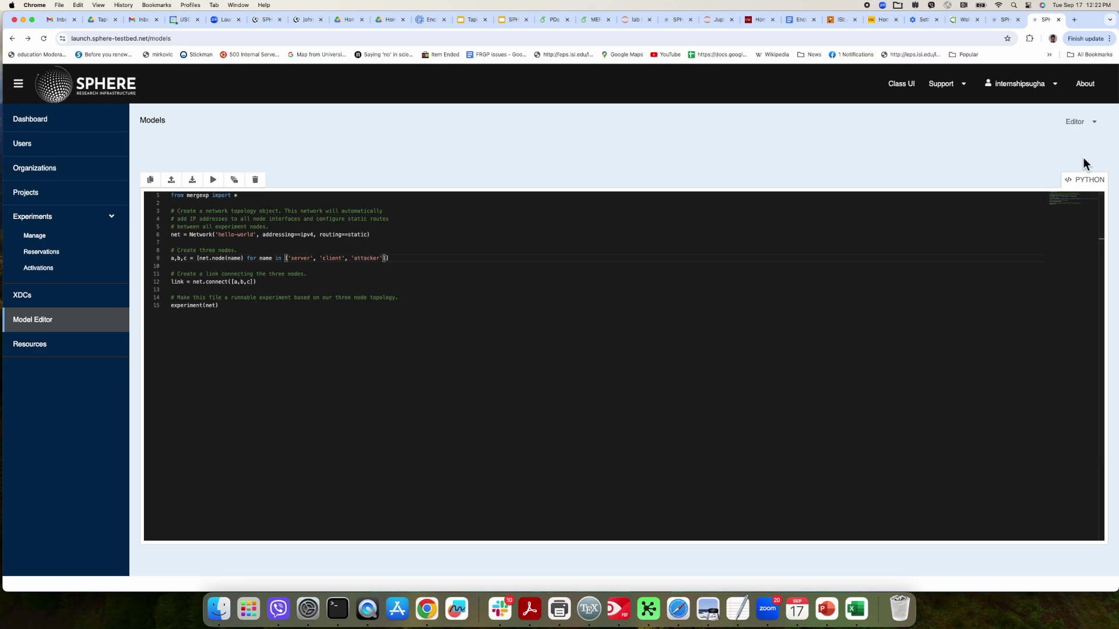
Step: Compile the model and push it to the demo experiment on the master branch
click(212, 183)
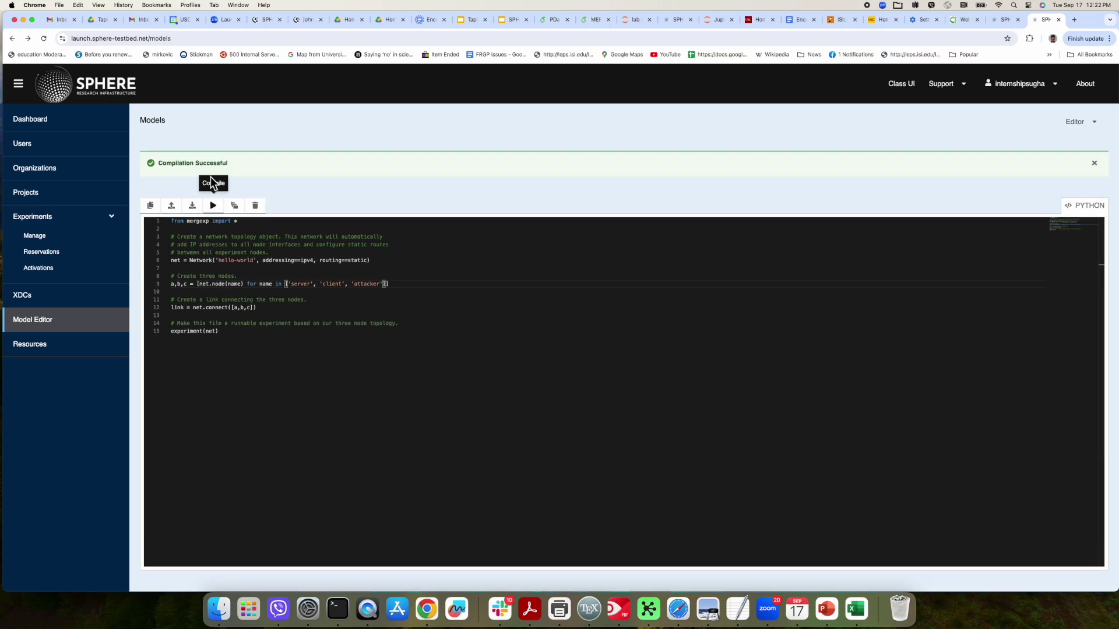
click(231, 204)
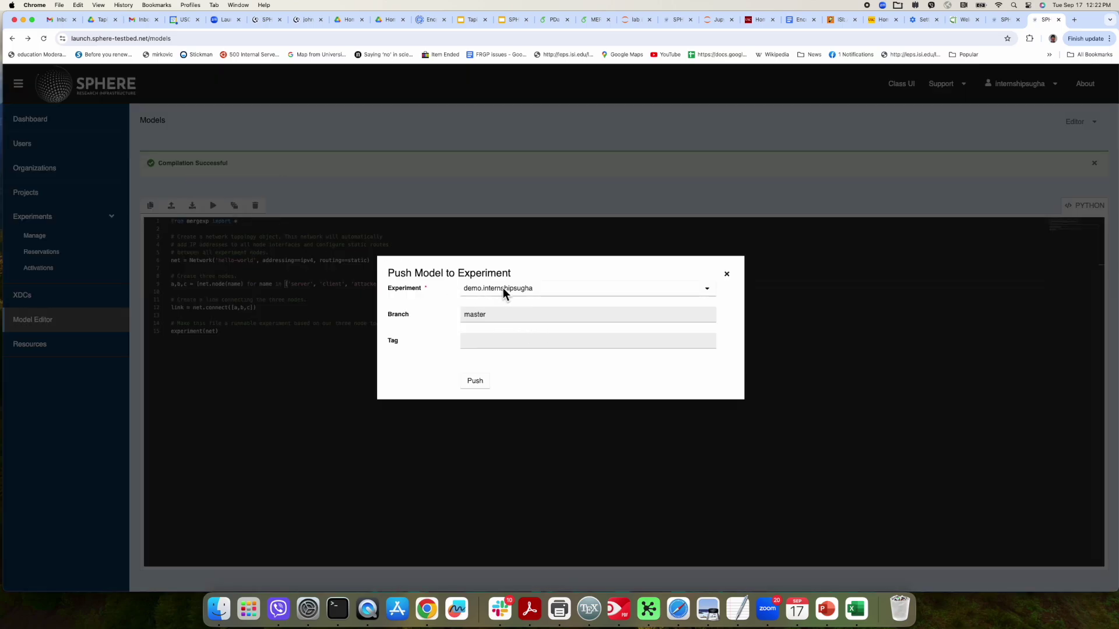
click(473, 381)
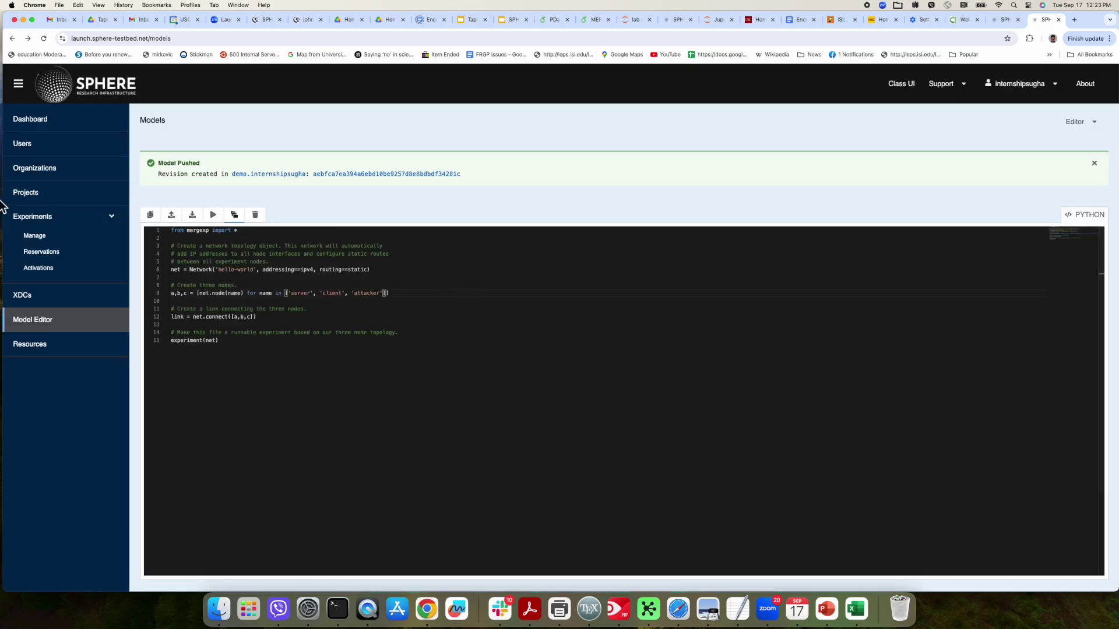
Step: Open the demo experiment's pushed revision and reserve it under the reservation name real
click(247, 175)
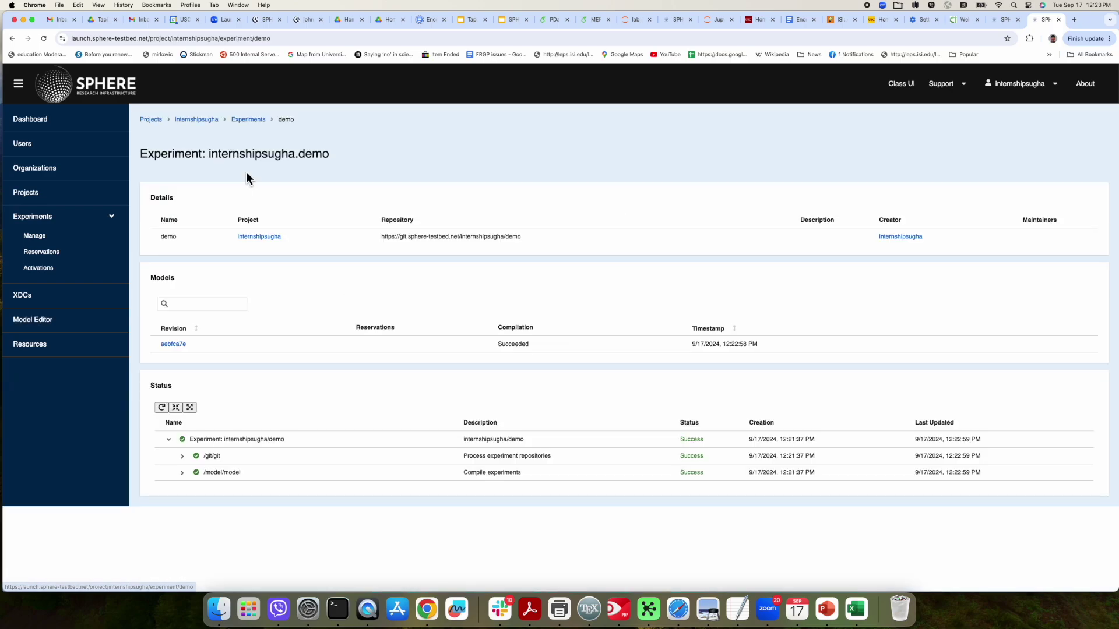
click(174, 346)
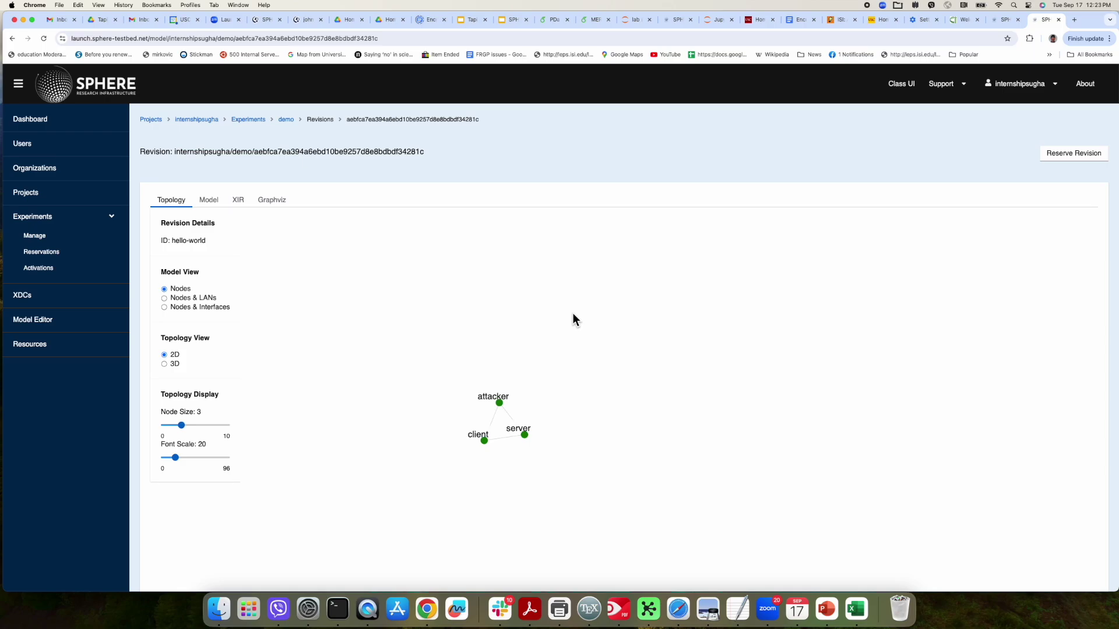
click(1063, 154)
click(435, 404)
text(real)
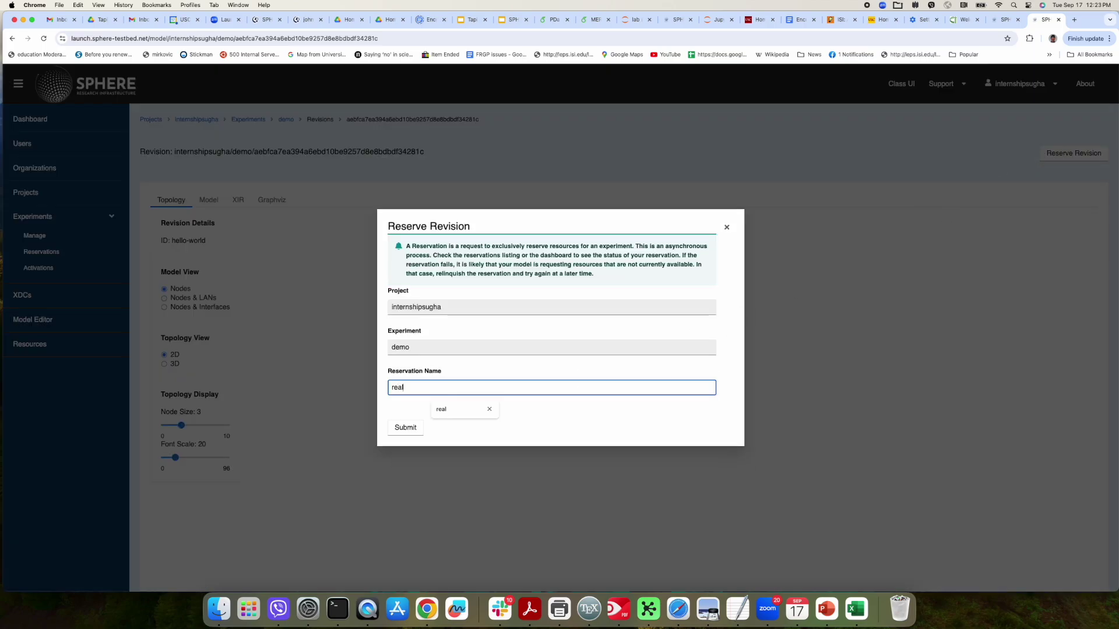
click(410, 430)
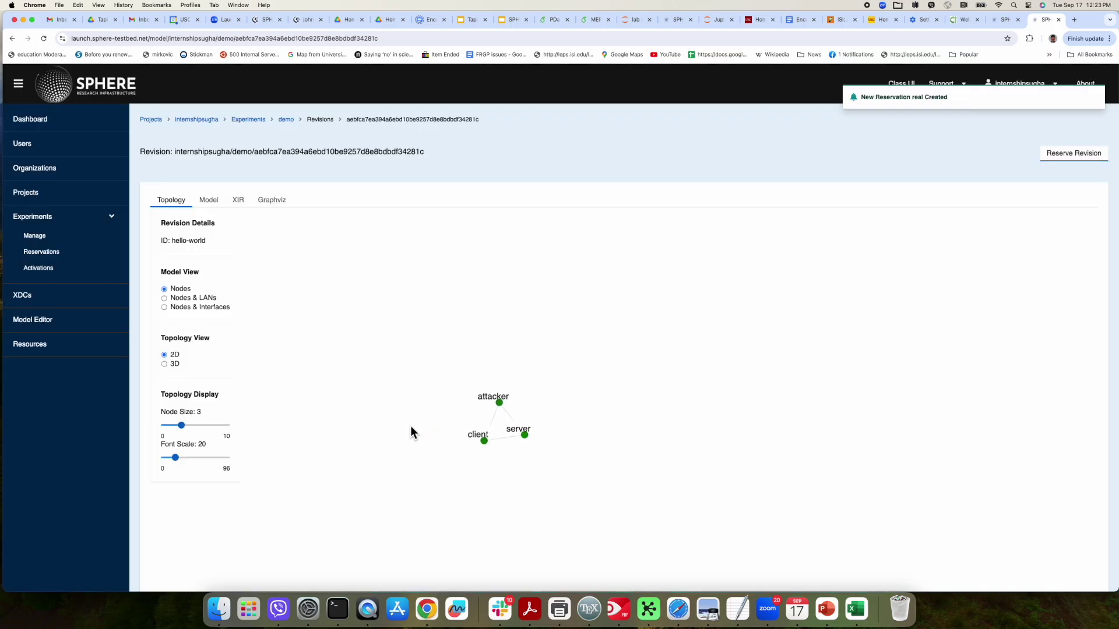
Step: Activate the real reservation of the demo experiment and open the list of activations
click(62, 253)
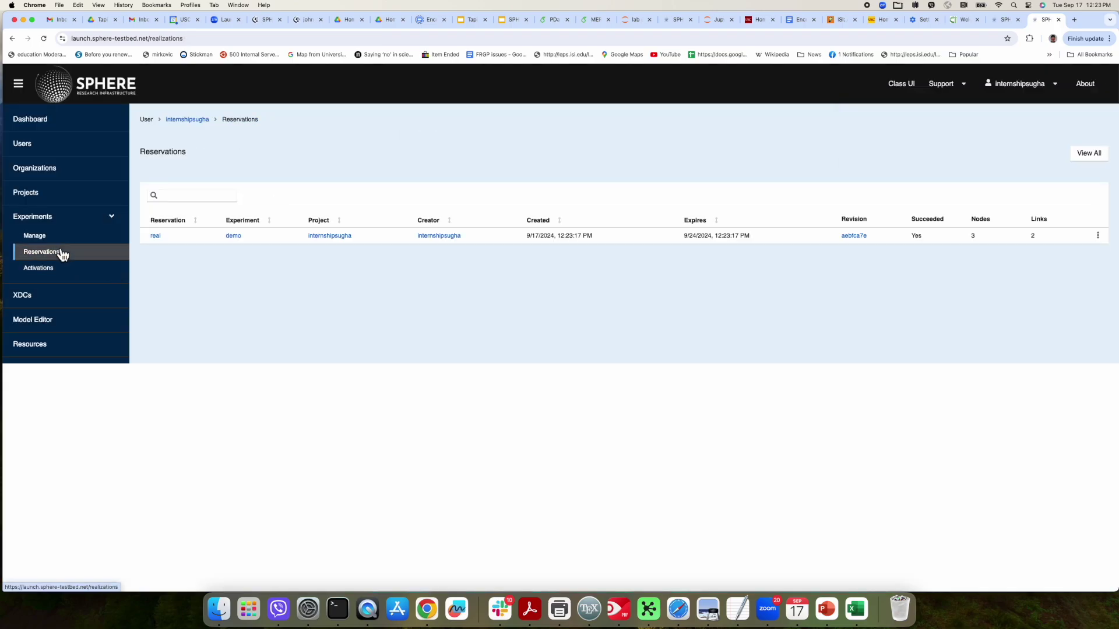
click(1099, 236)
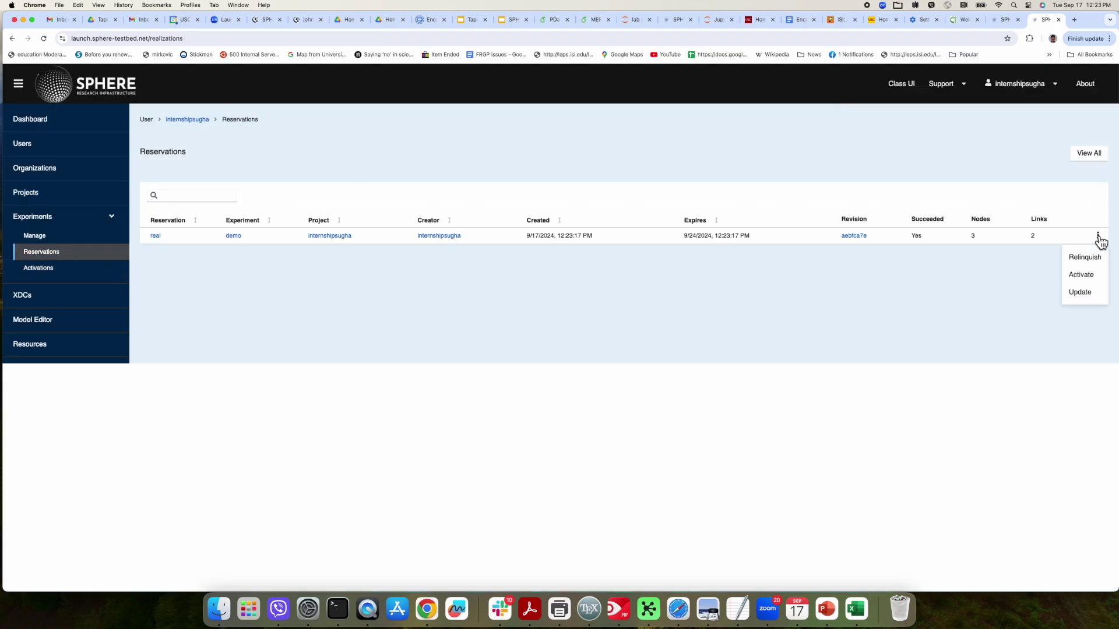
click(1082, 275)
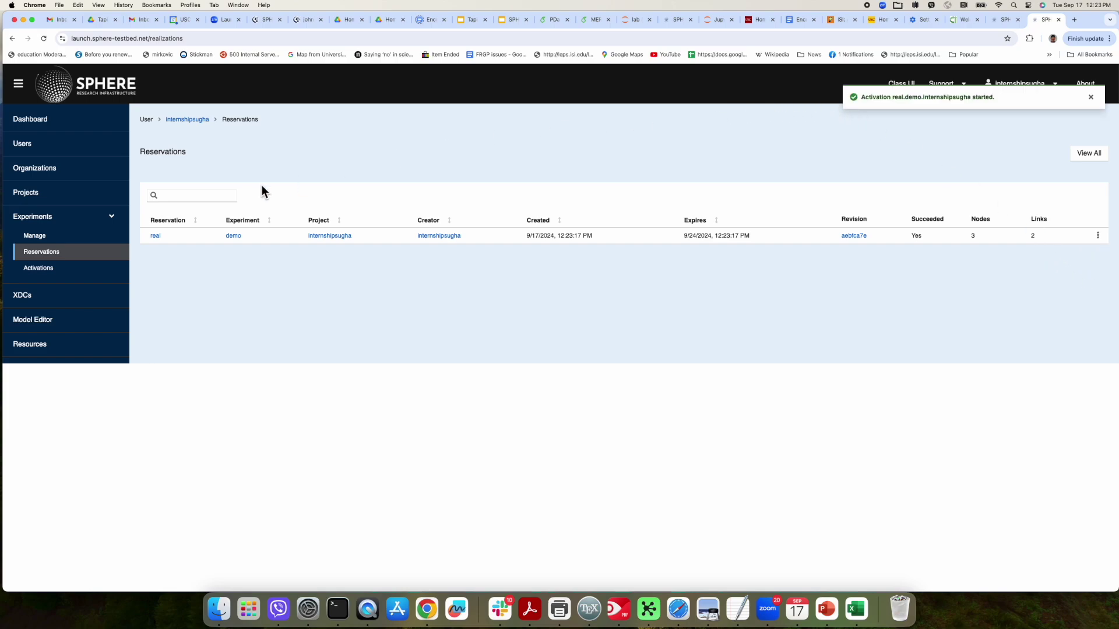
click(38, 268)
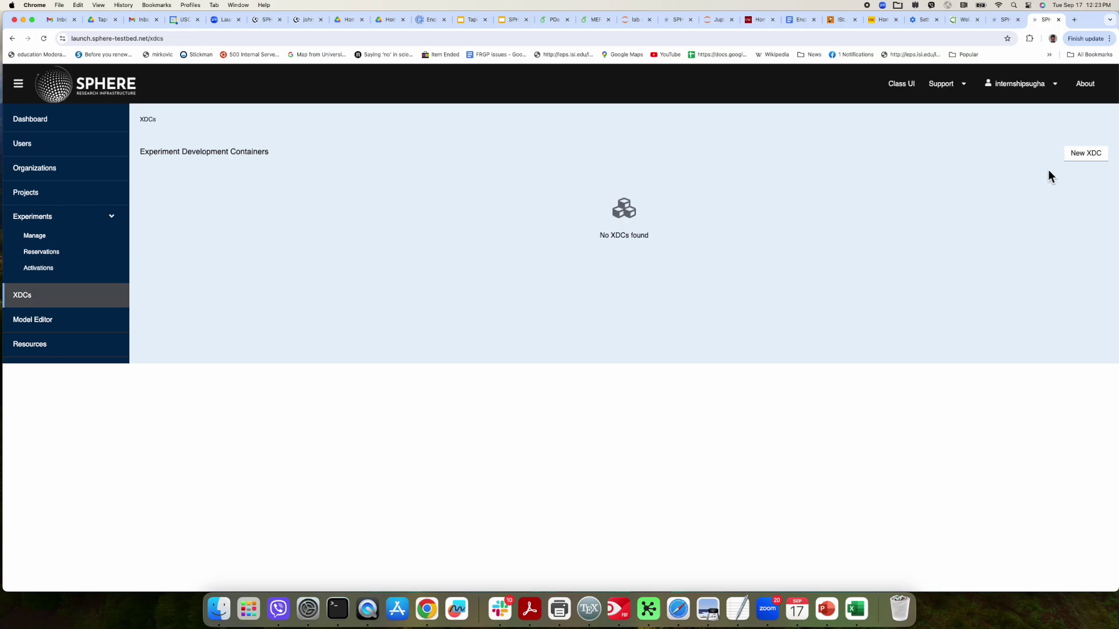
Step: Create a new experiment development container named xdc with the type personal
click(1096, 153)
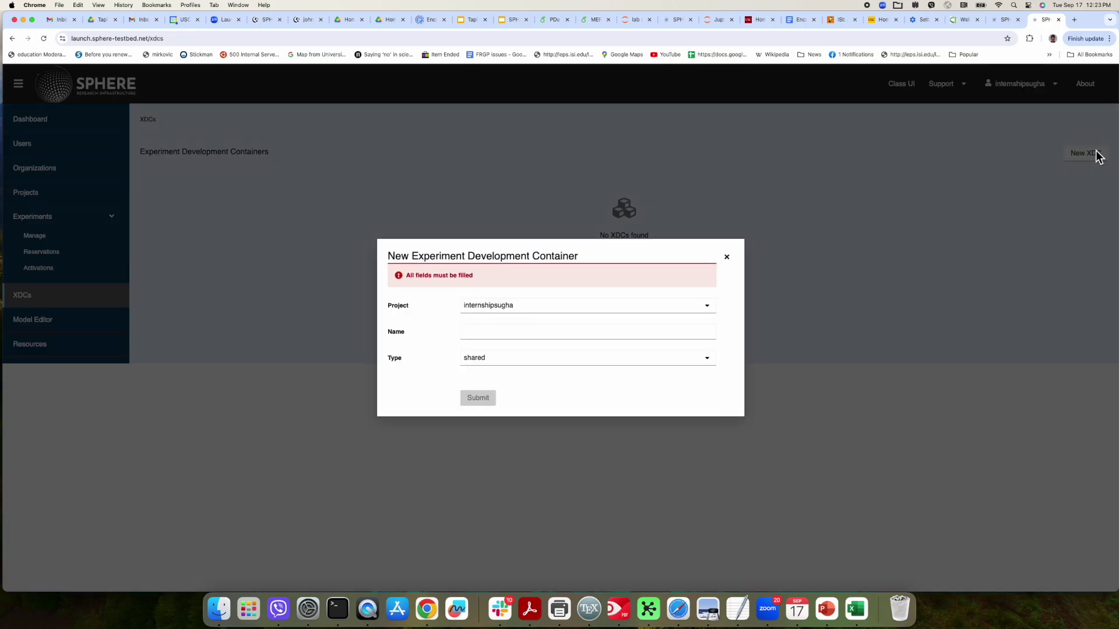
click(517, 329)
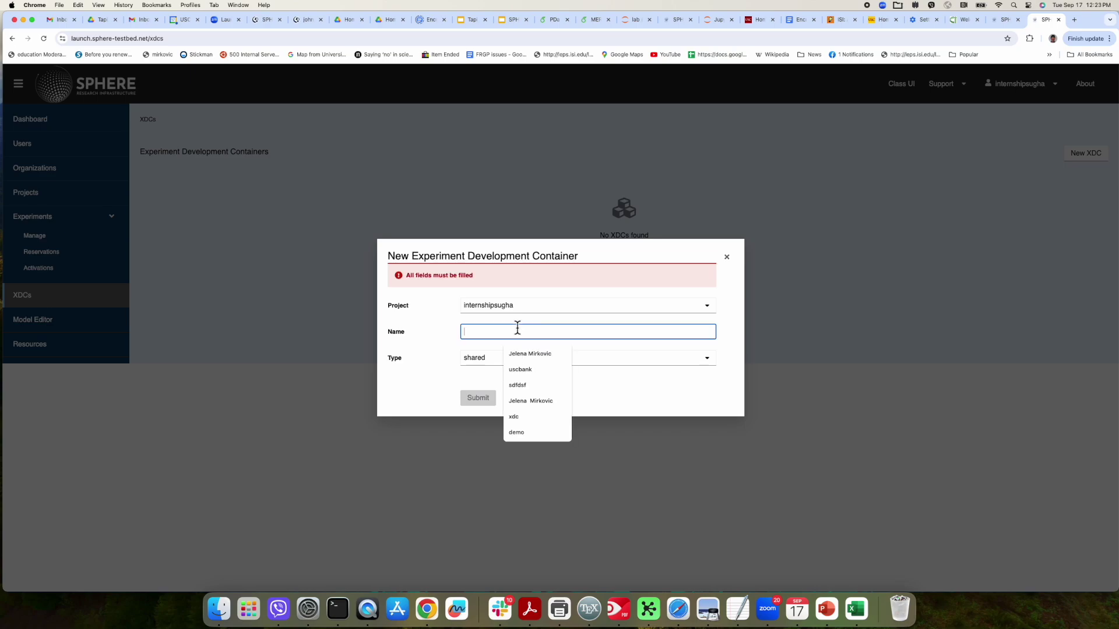
text(xdc)
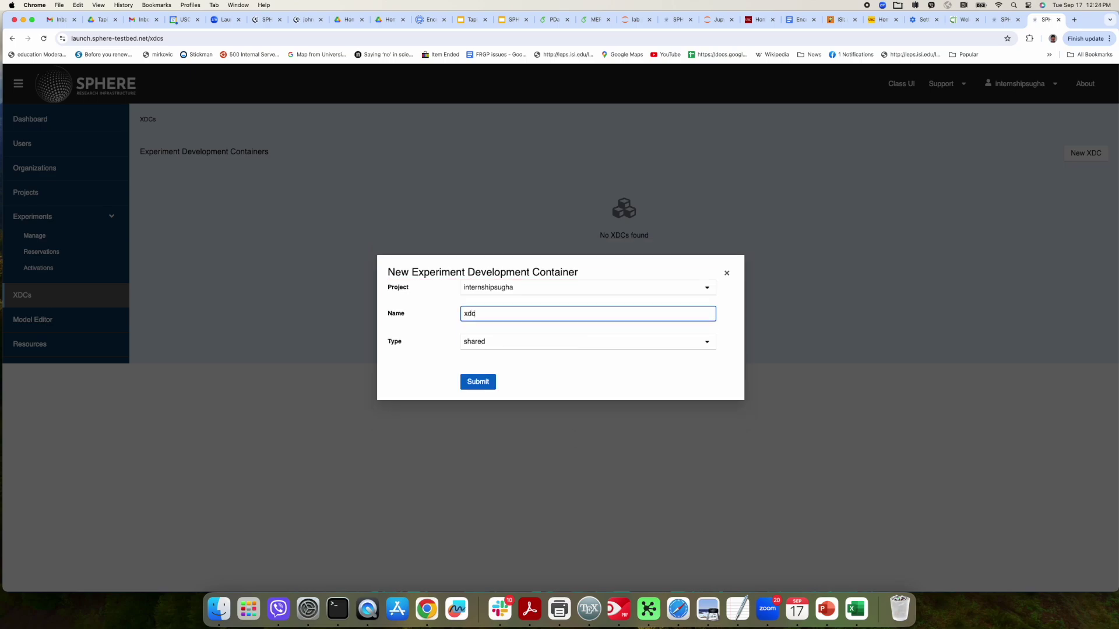
click(519, 341)
click(513, 352)
click(475, 386)
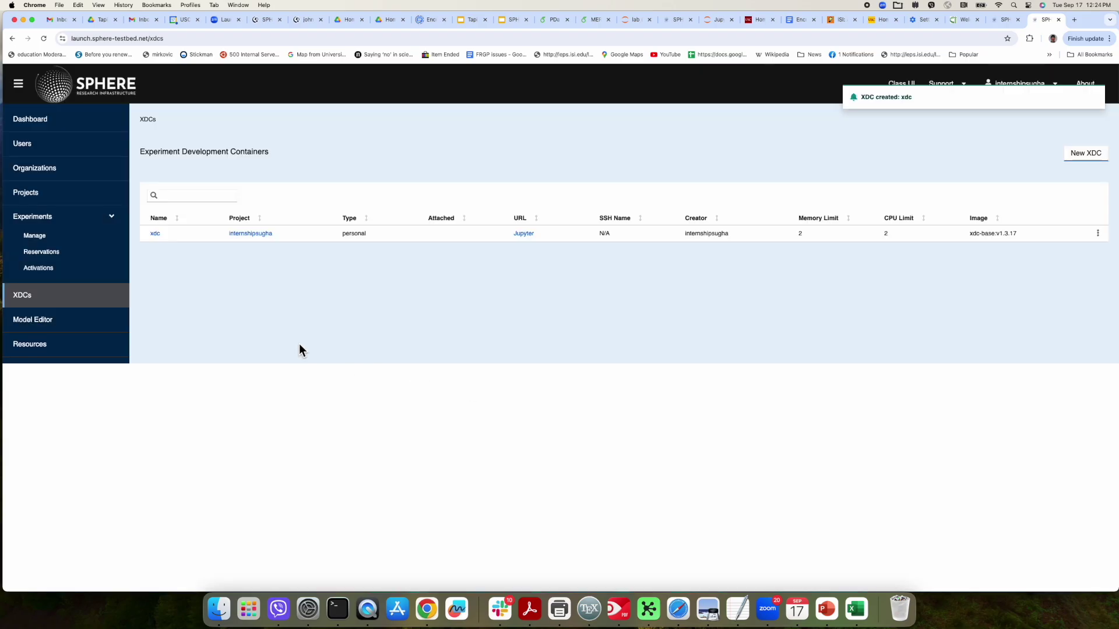
Step: Attach the xdc container to the materialization of the demo experiment's real reservation
click(1097, 234)
click(1088, 255)
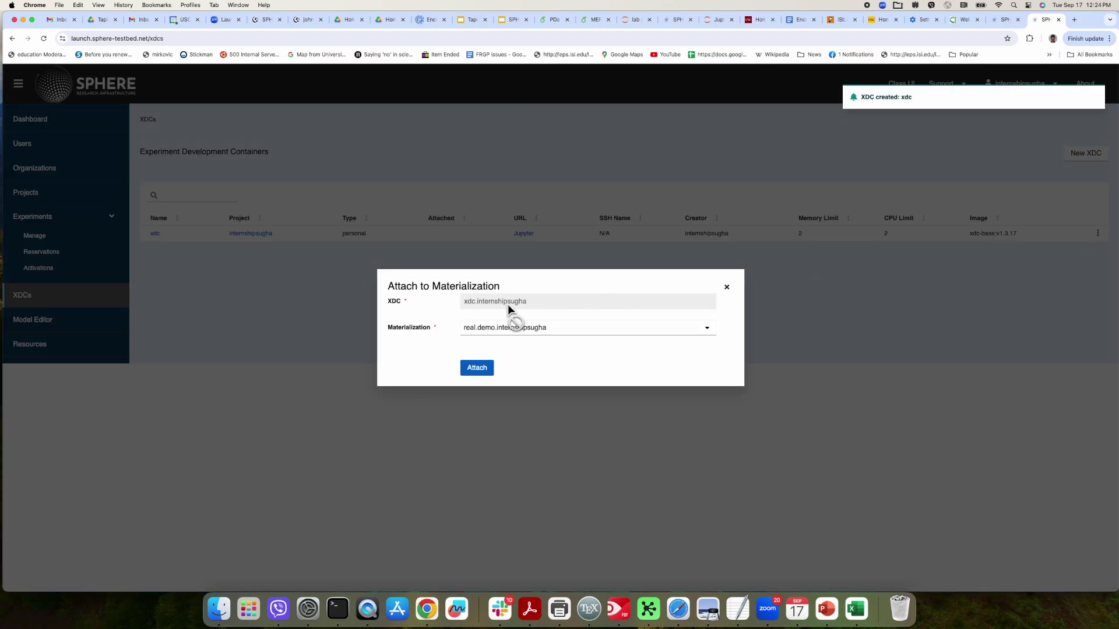
click(478, 368)
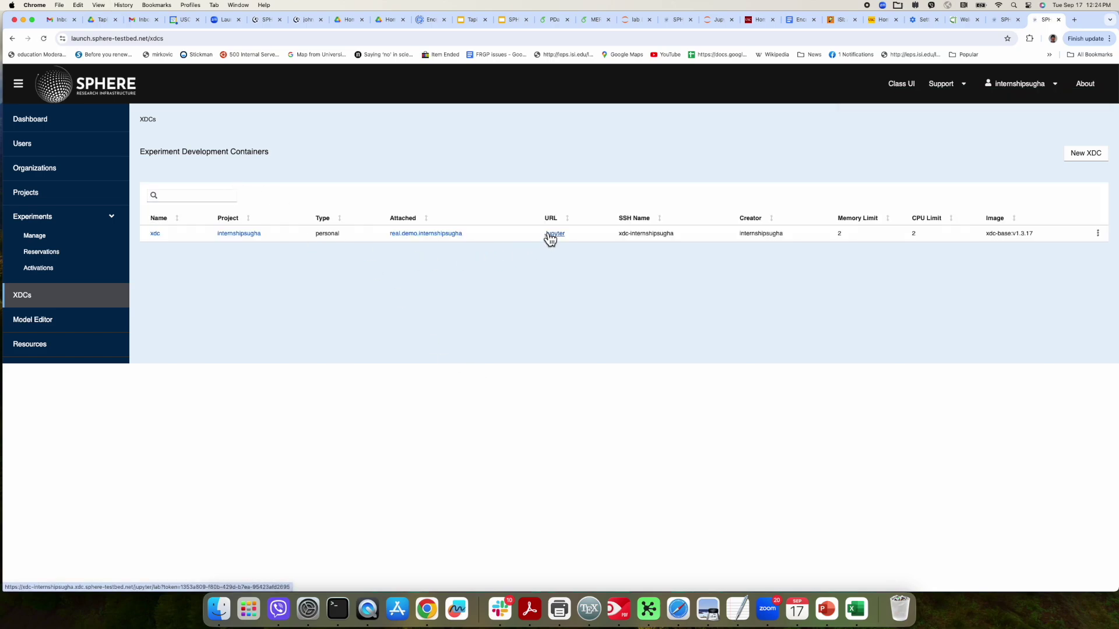
Step: Open the container's Jupyter terminal, switch to the SPHERE user's account and connect to the server node over SSH
click(550, 234)
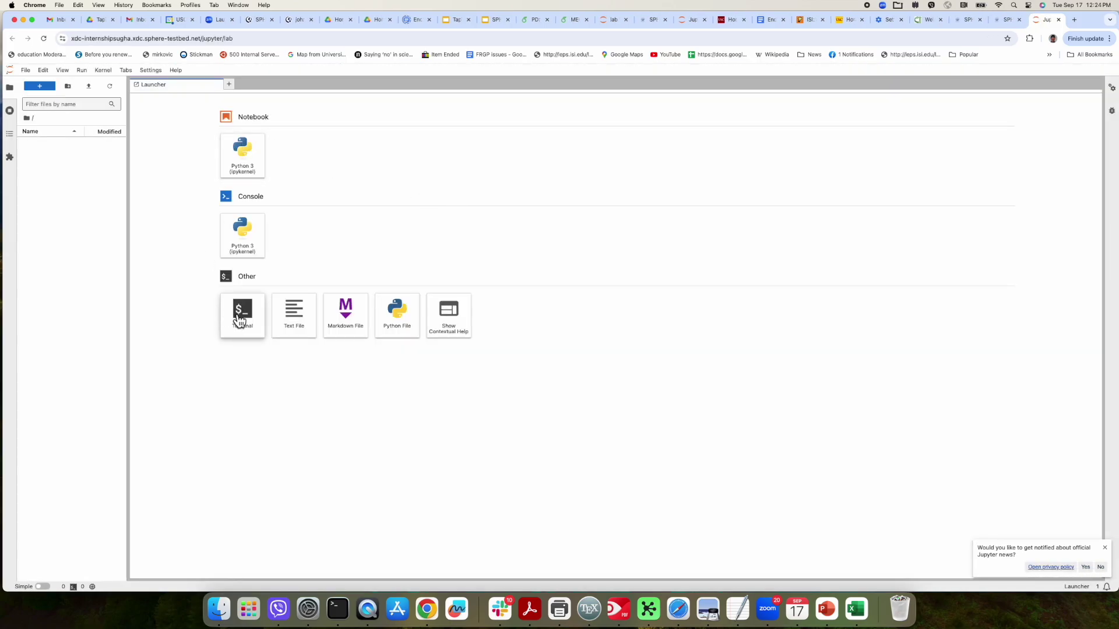
click(239, 320)
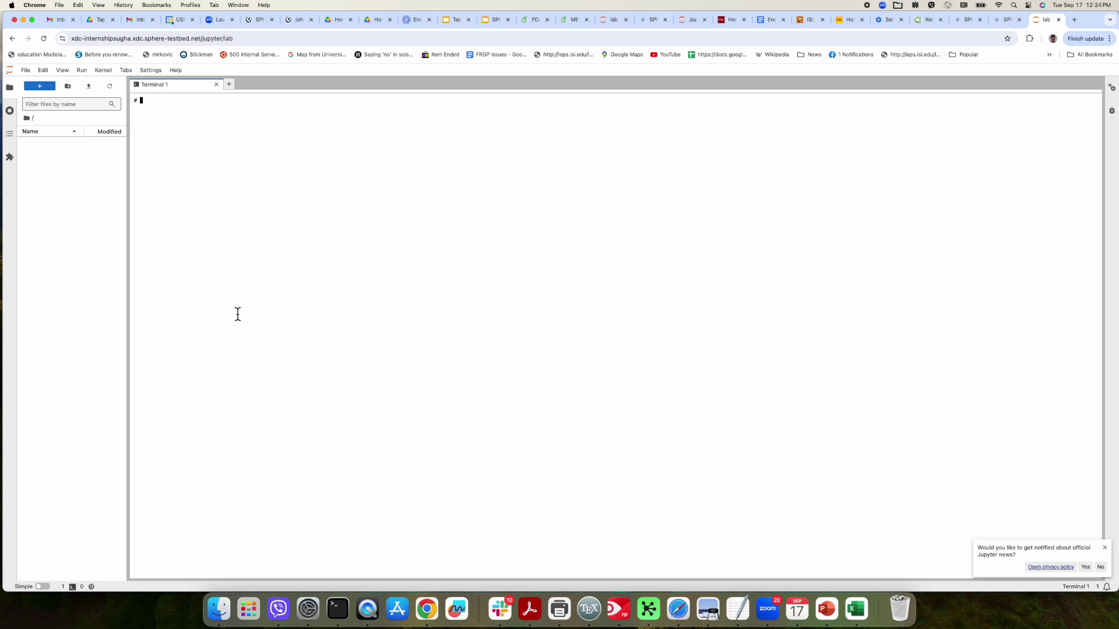
text(su - internshipsugha)
key(Return)
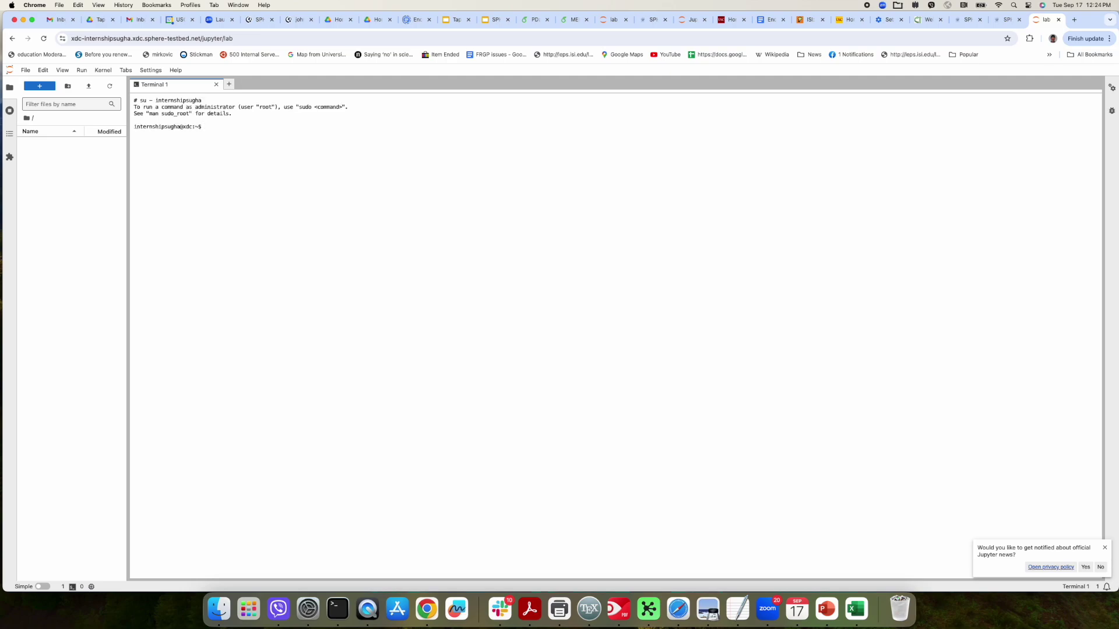
text(ssh server)
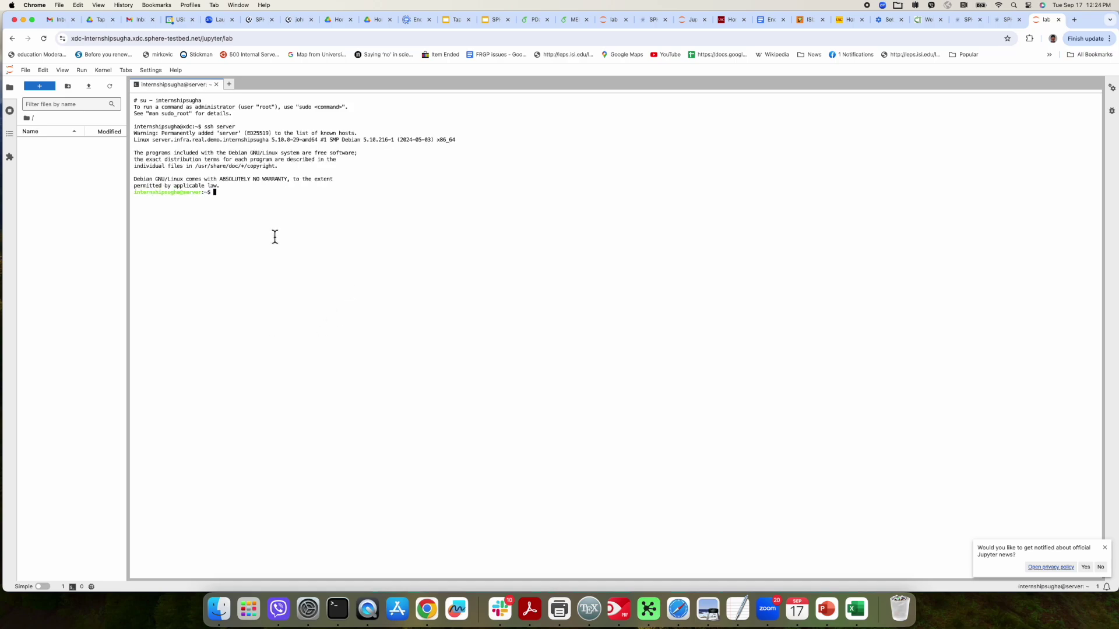
Step: Start a second Jupyter terminal, switch to the SPHERE user's account and connect to the client node over SSH
click(229, 84)
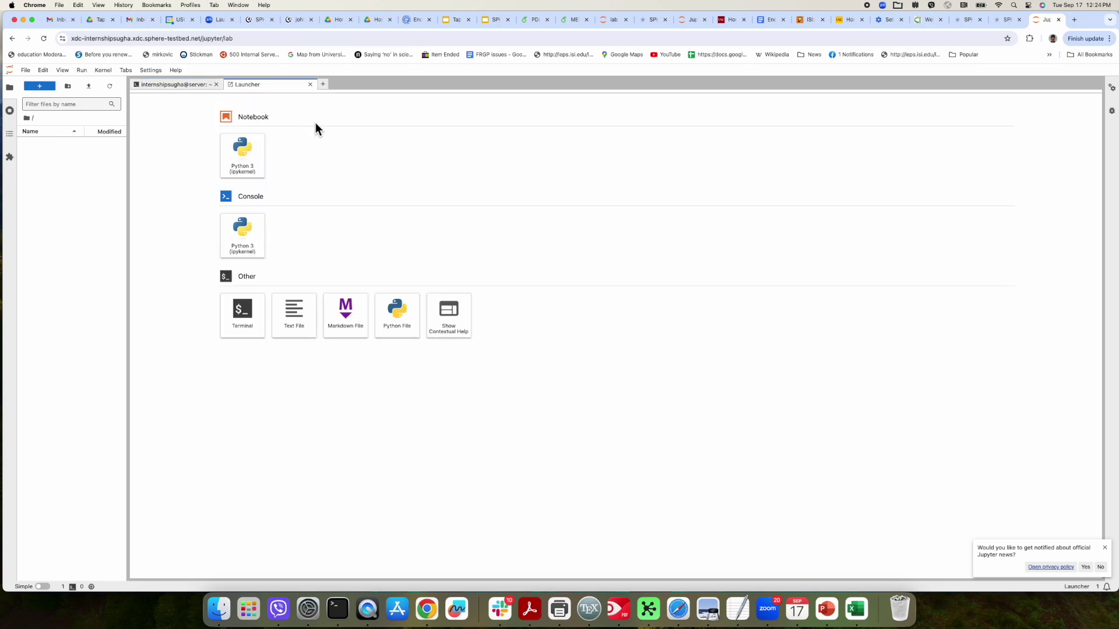
click(235, 301)
text(su)
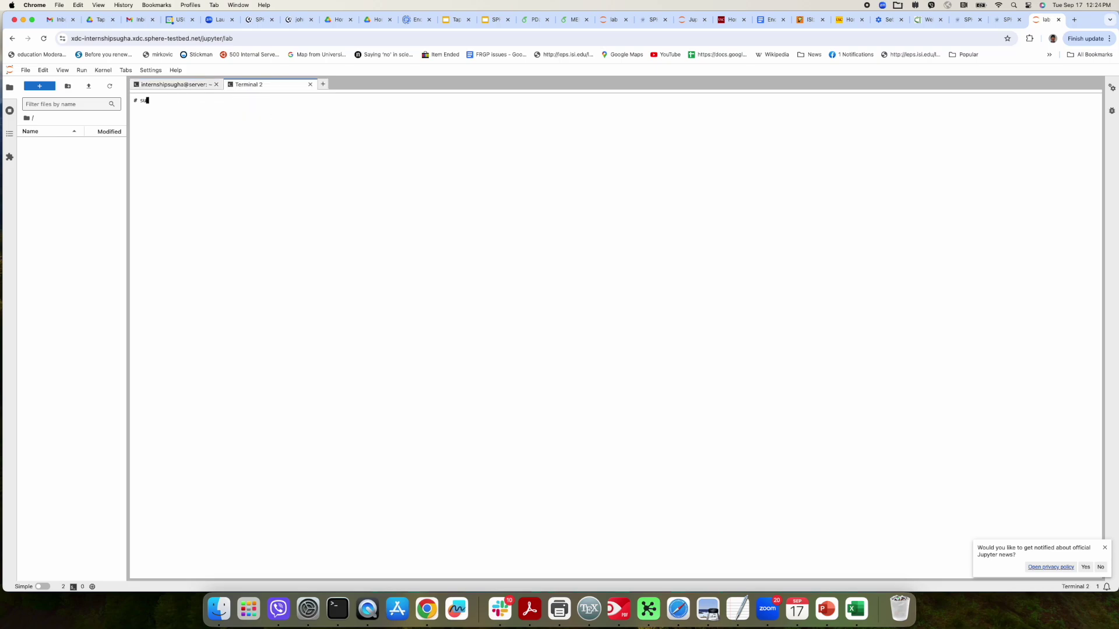
text( - internshipsugha)
key(Return)
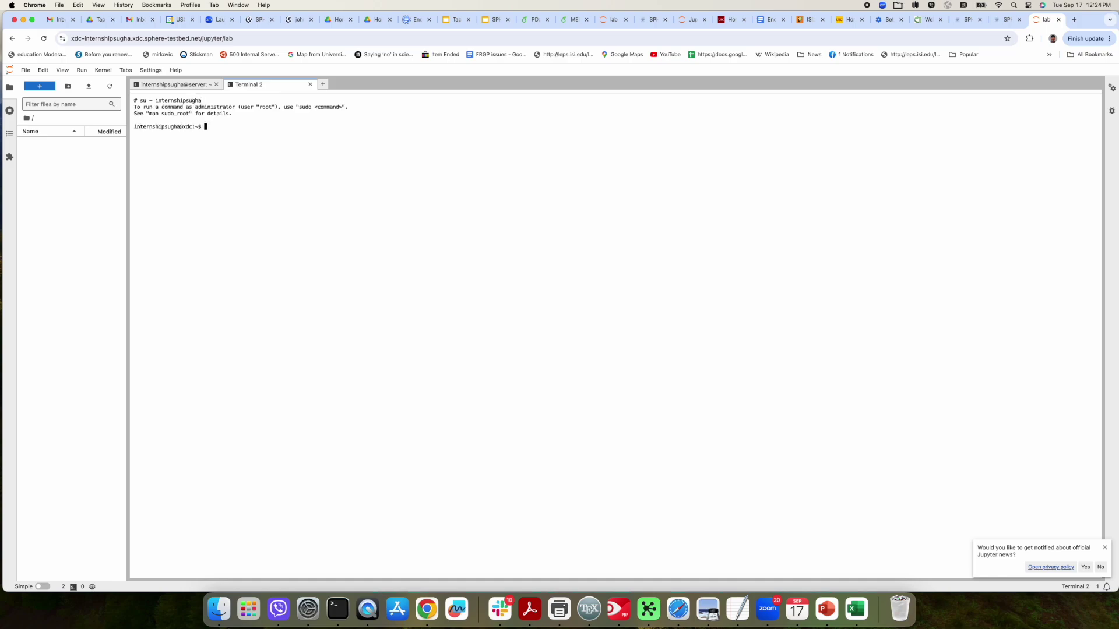
text(ssh client)
key(Return)
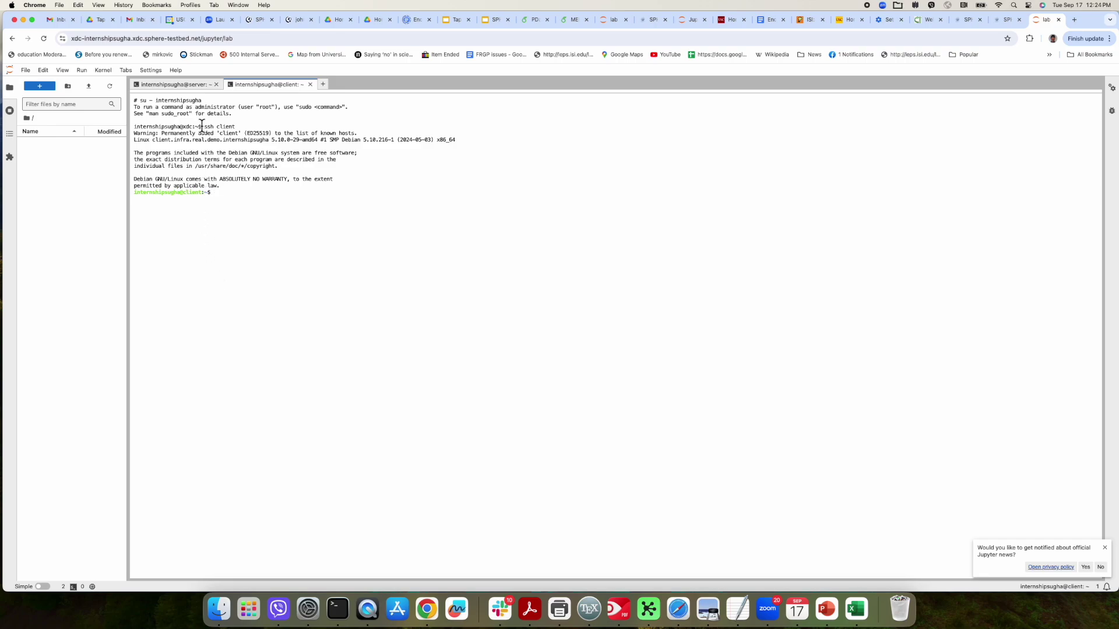
Step: On the server node, update the package lists and install apache2 with automatic confirmation
click(188, 85)
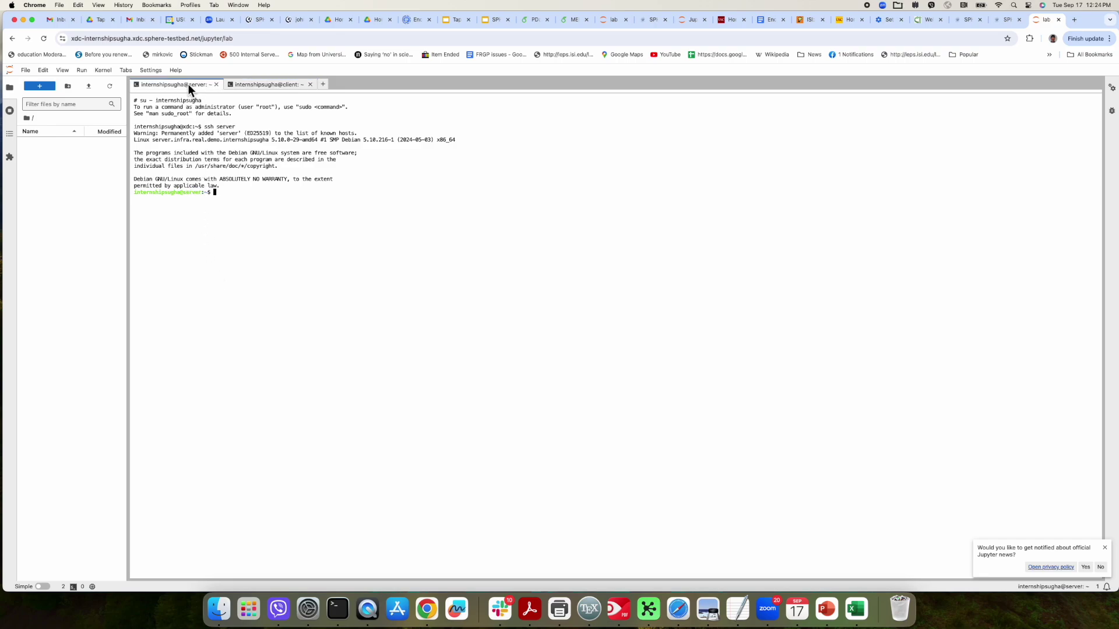
text(sudo apt update)
key(Return)
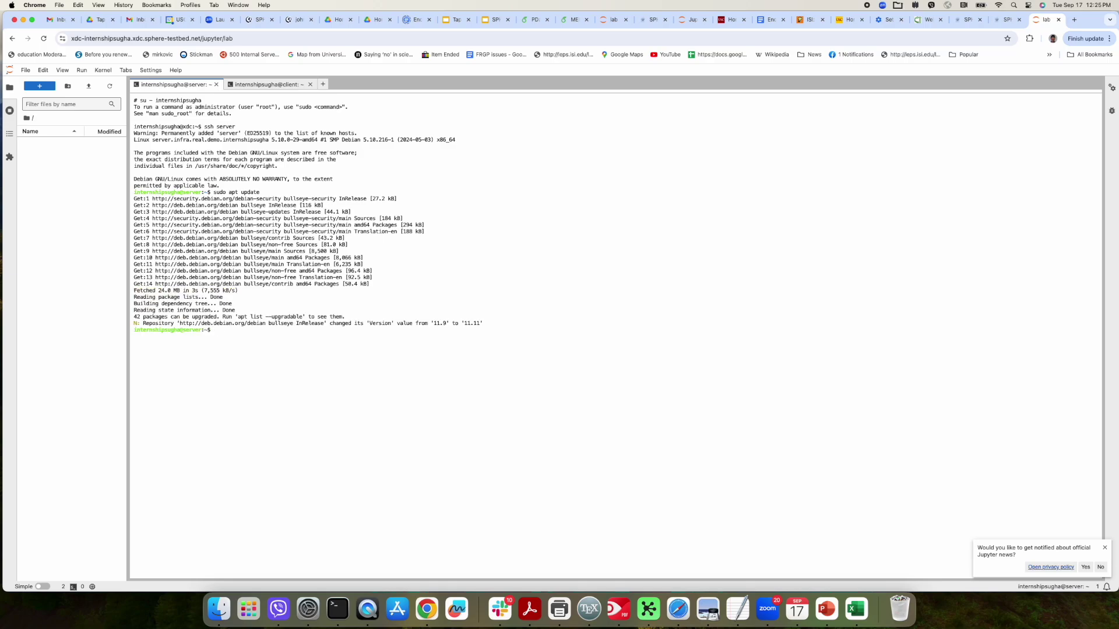
text(sudo apt install apache2 -y)
key(Return)
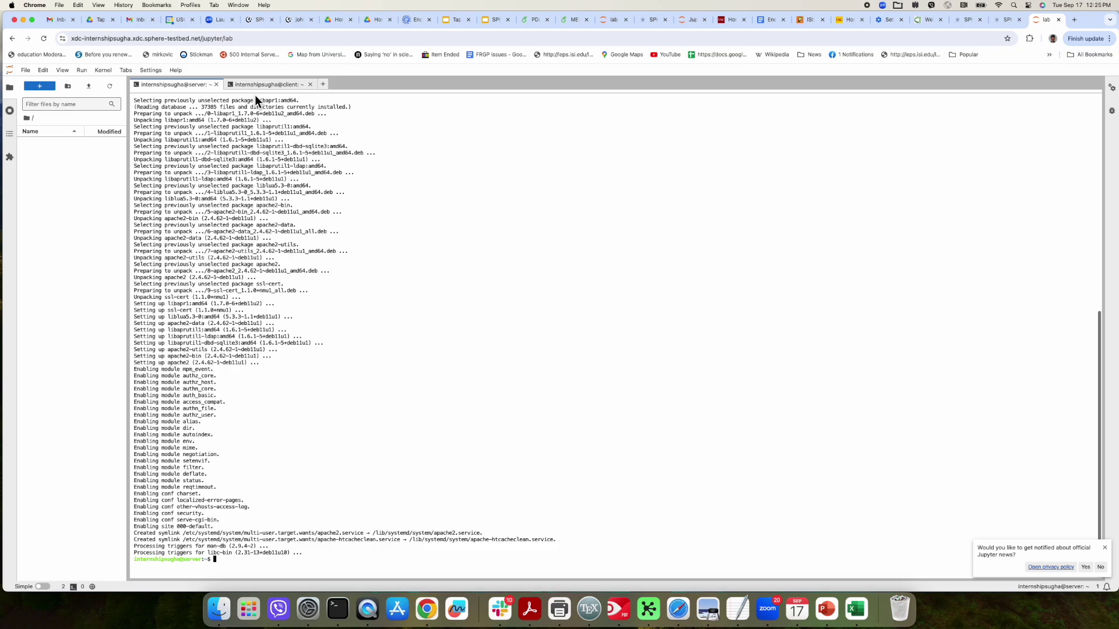
Step: From the client node, request the server's web page with curl server
click(257, 84)
text(curl serve)
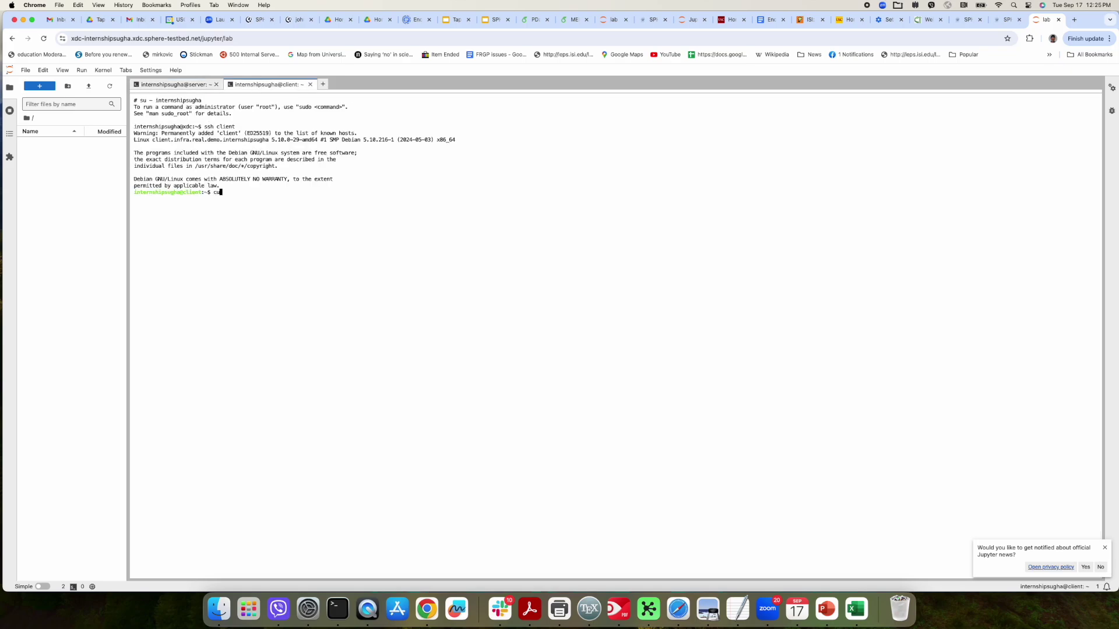
text(r)
key(Return)
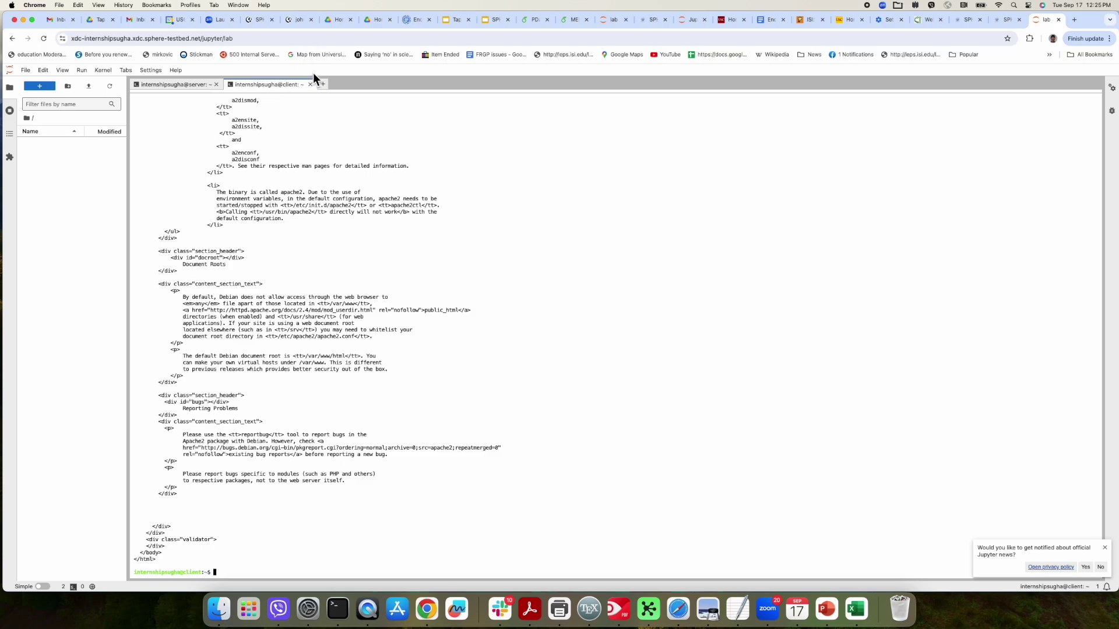
Step: Open a new launcher for the attacker node's terminal, and return to the server node's terminal
click(322, 84)
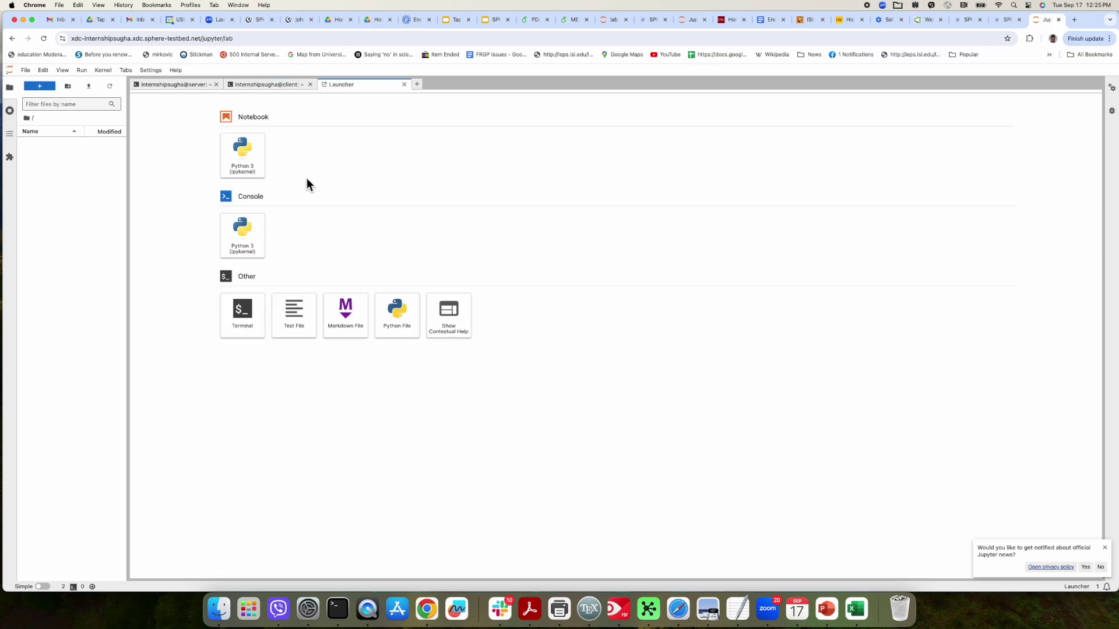
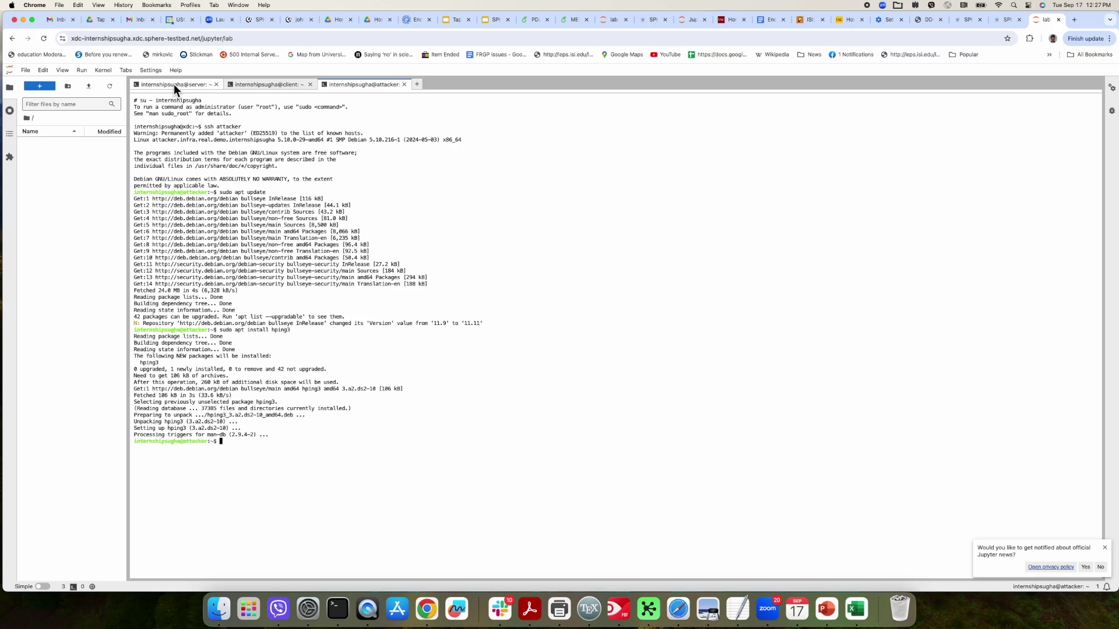
click(174, 83)
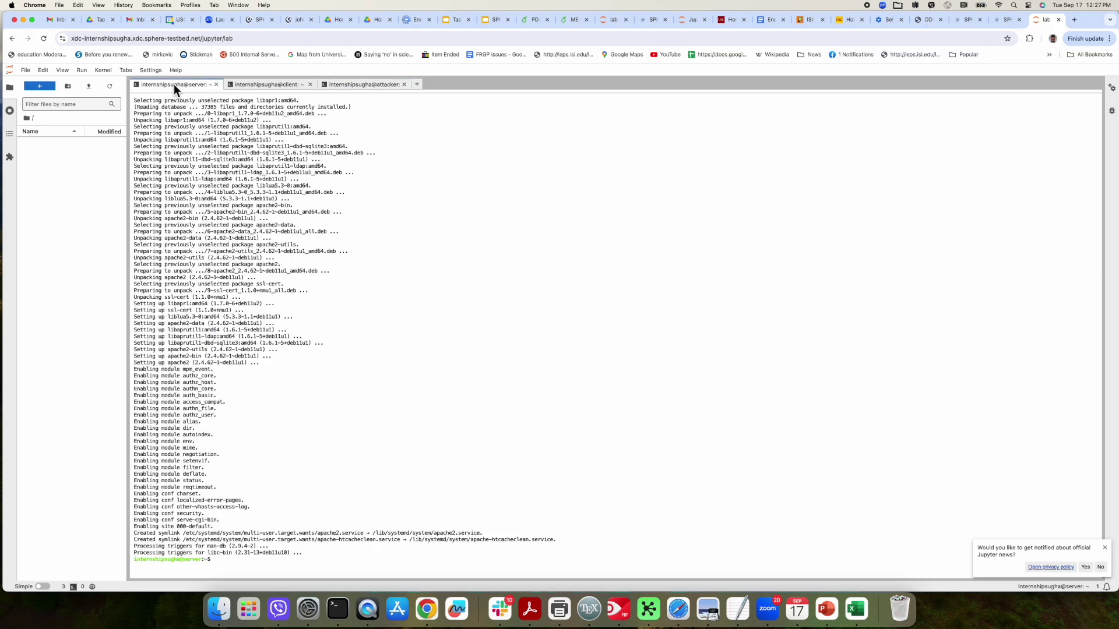
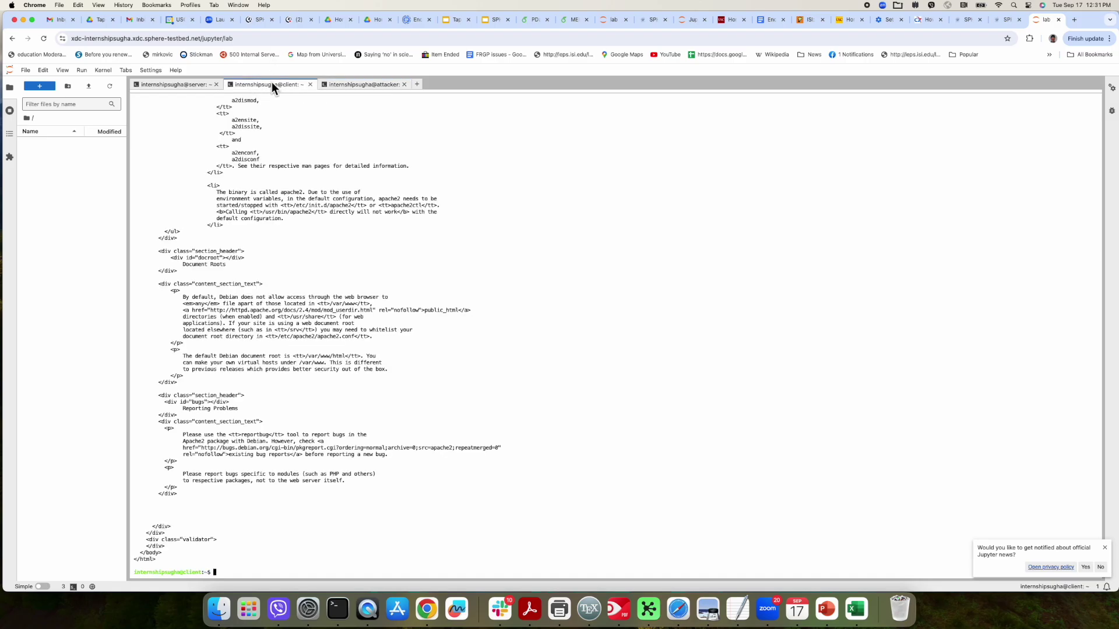
Step: Clear the client node's terminal and request the server's web page again with curl
text(clear)
key(Return)
text(curl server)
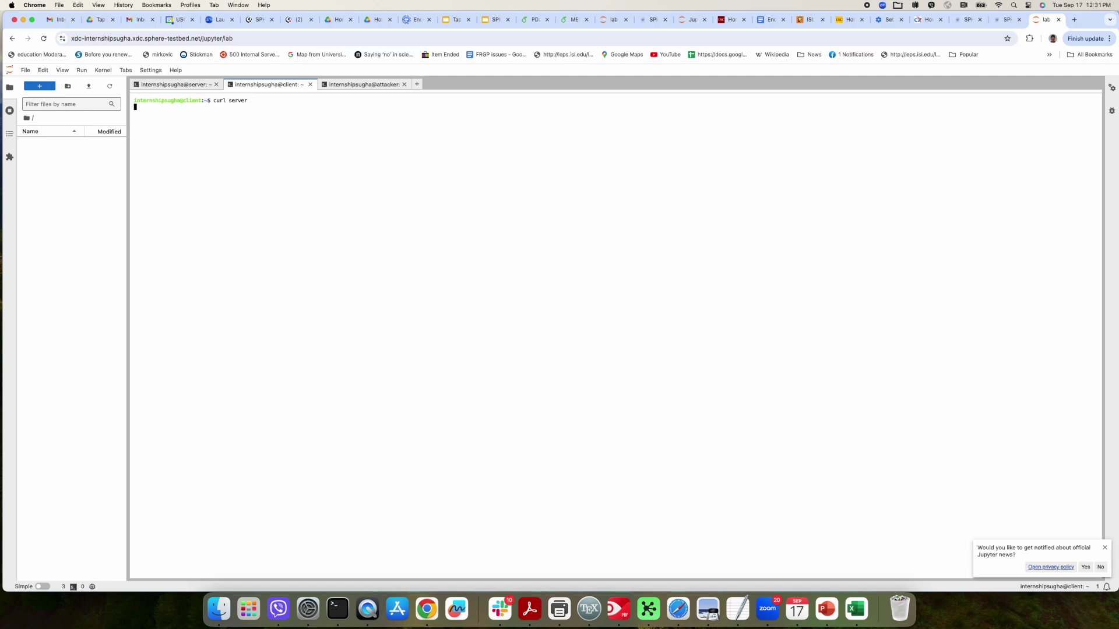
key(Return)
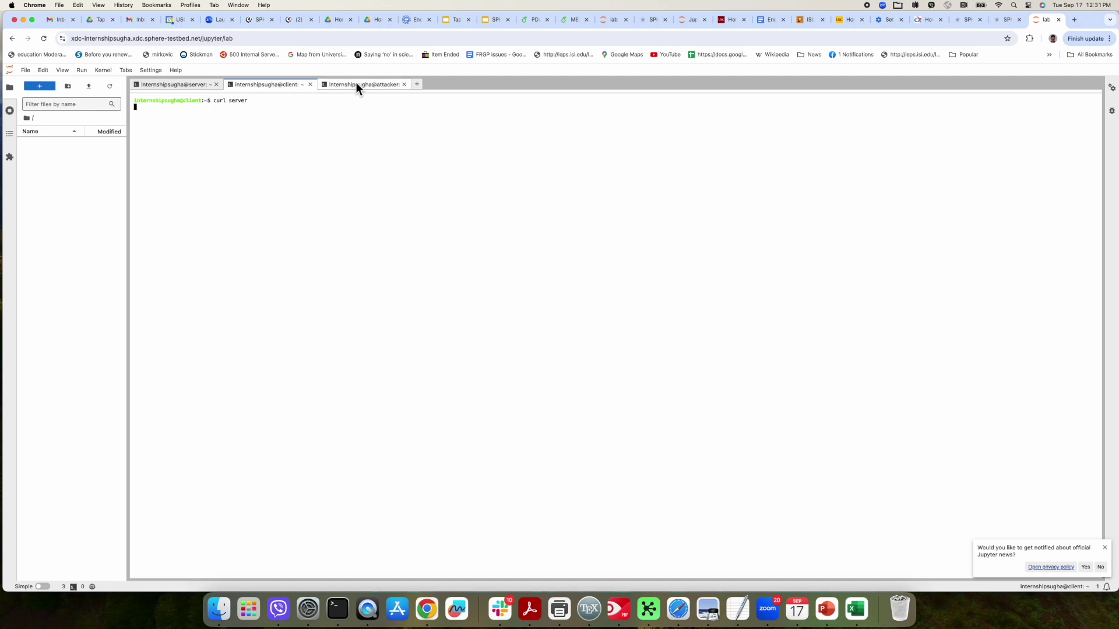
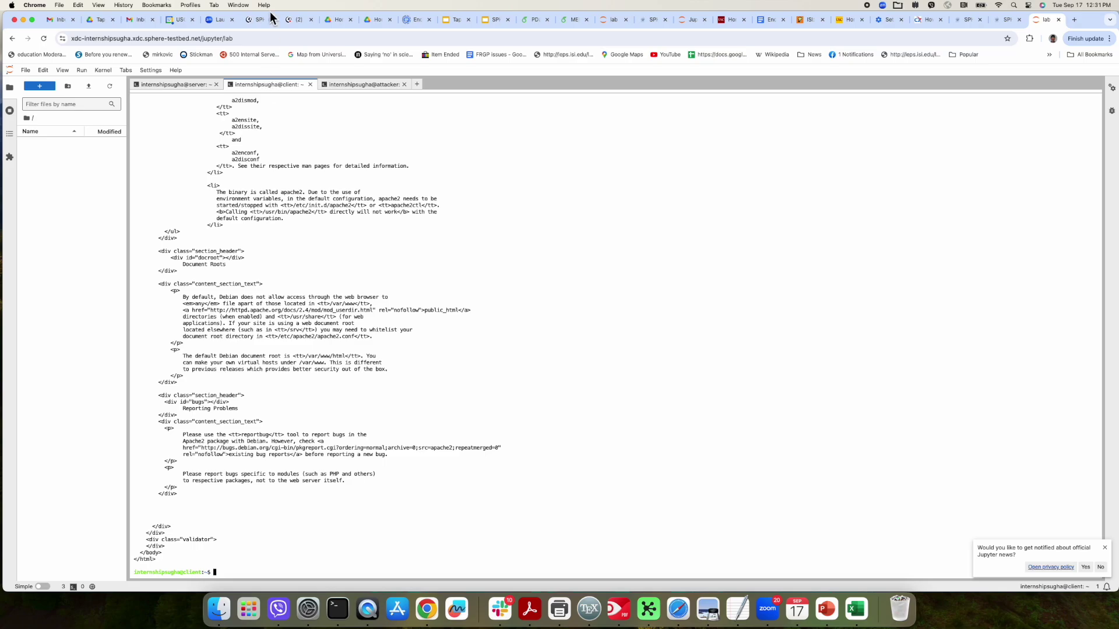
Step: Set net.ipv4.tcp_syncookies to 1 on the server node with sysctl, and run curl server from the client node
click(186, 85)
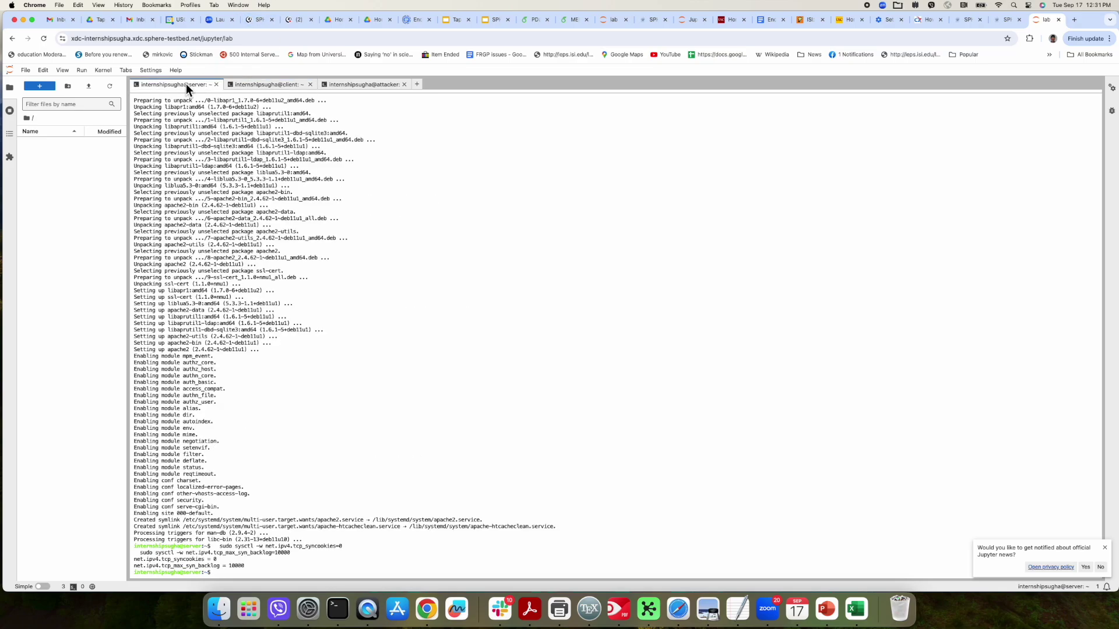
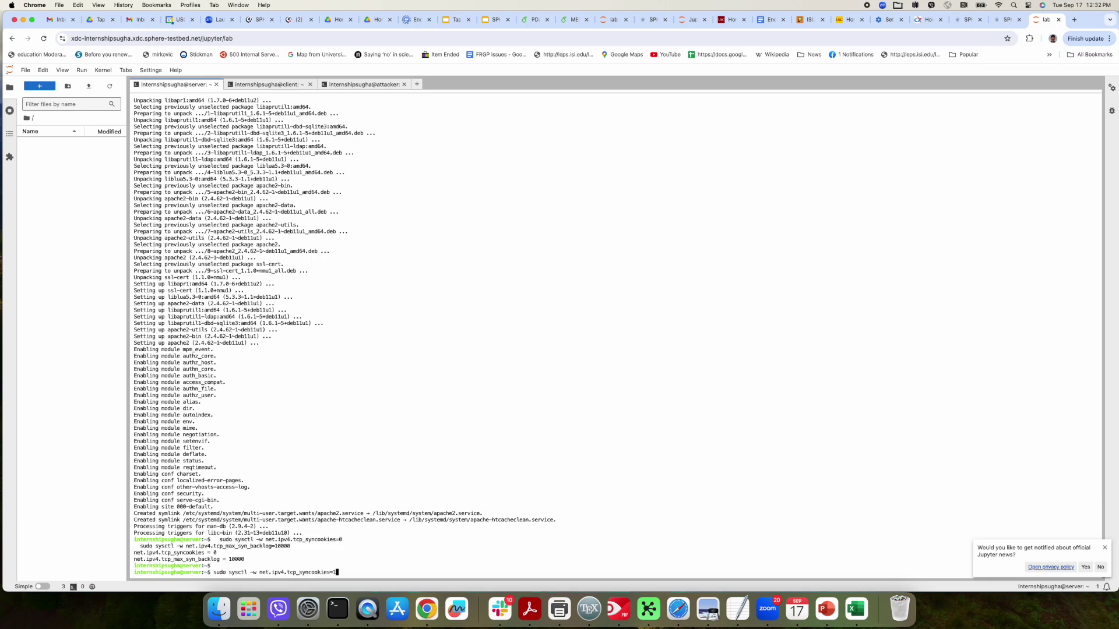
key(Return)
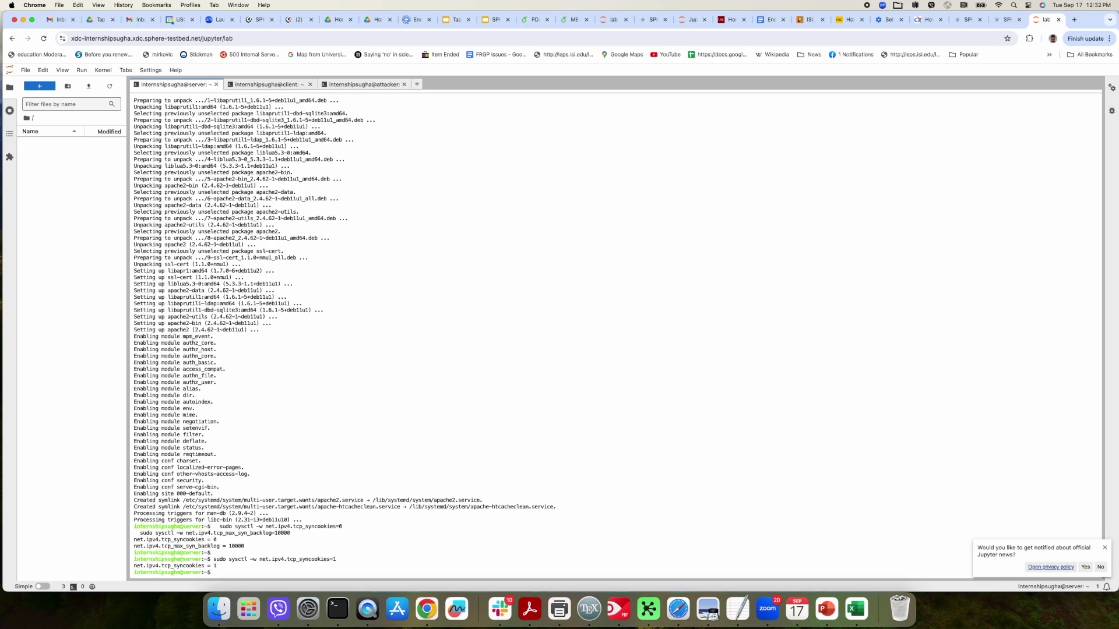
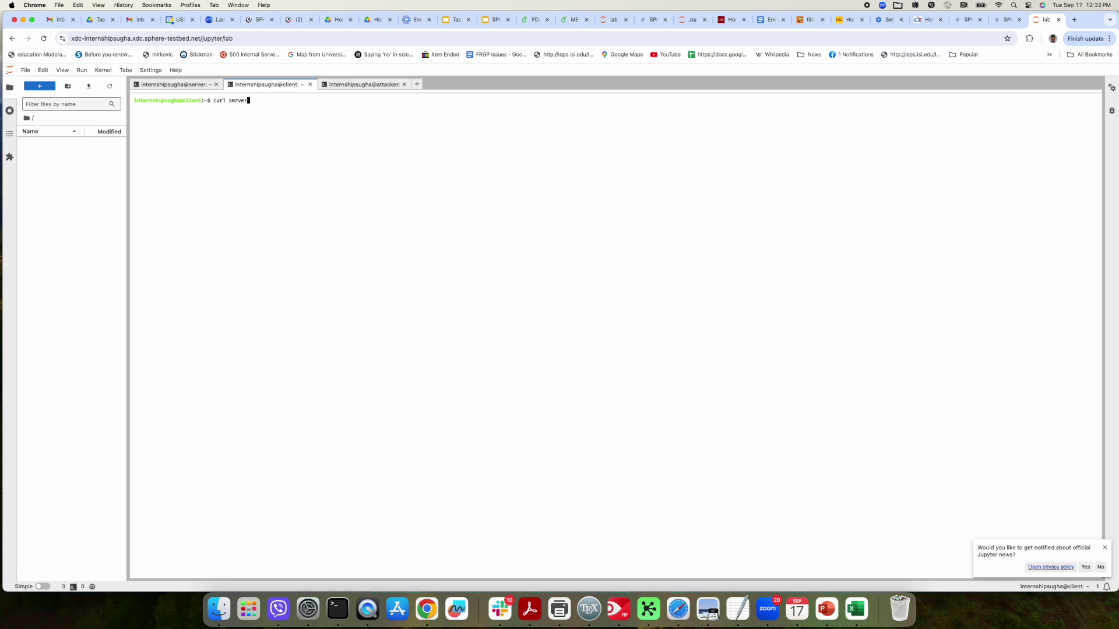
key(Return)
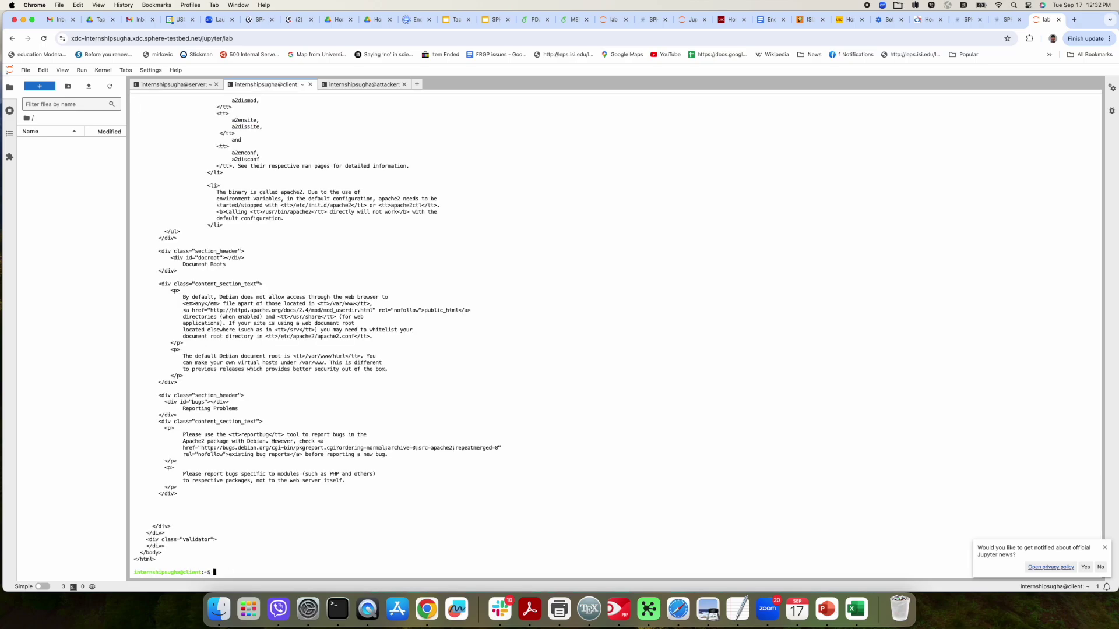